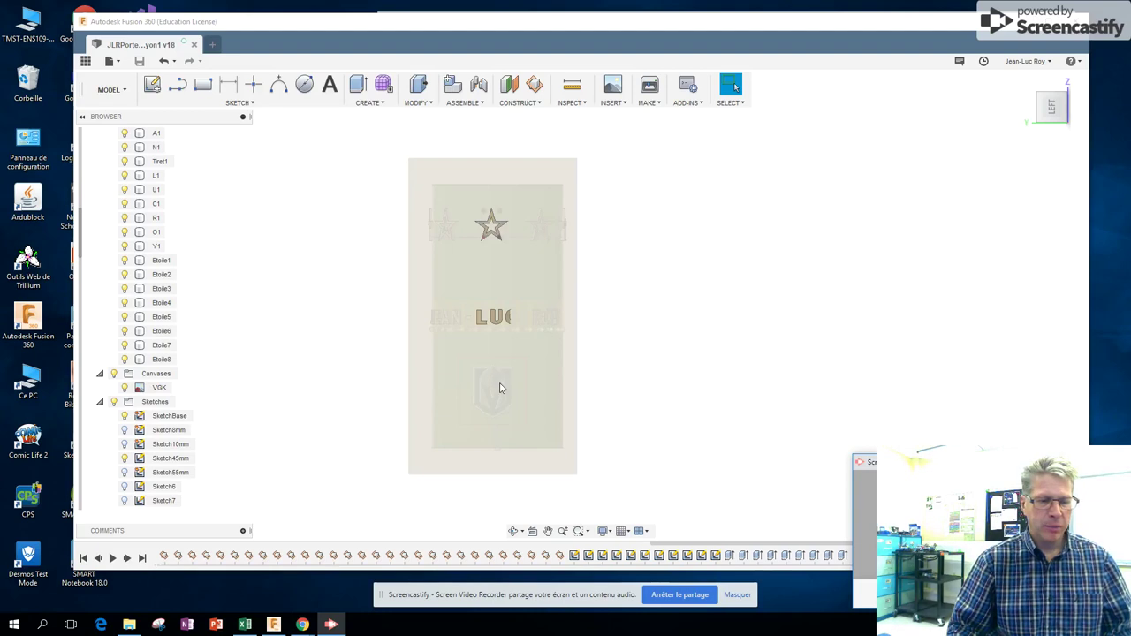
- Zoom in and pan so the Golden Knights helmet logo is centred in the view
{"action": "scroll", "coordinate": [618, 382], "scroll_direction": "up", "scroll_amount": 1}
{"action": "scroll", "coordinate": [610, 383], "scroll_direction": "up", "scroll_amount": 1}
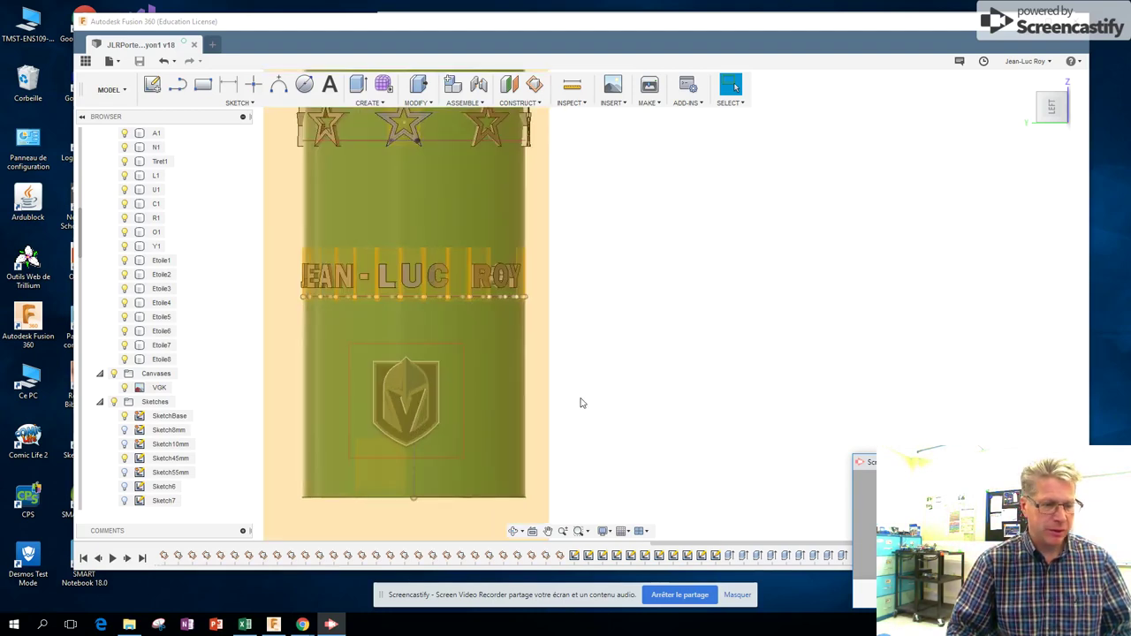
{"action": "scroll", "coordinate": [583, 398], "scroll_direction": "up", "scroll_amount": 1}
{"action": "mouse_move", "coordinate": [581, 399]}
{"action": "middle_mouse_down"}
{"action": "mouse_move", "coordinate": [607, 382]}
{"action": "mouse_move", "coordinate": [789, 346]}
{"action": "middle_mouse_up"}
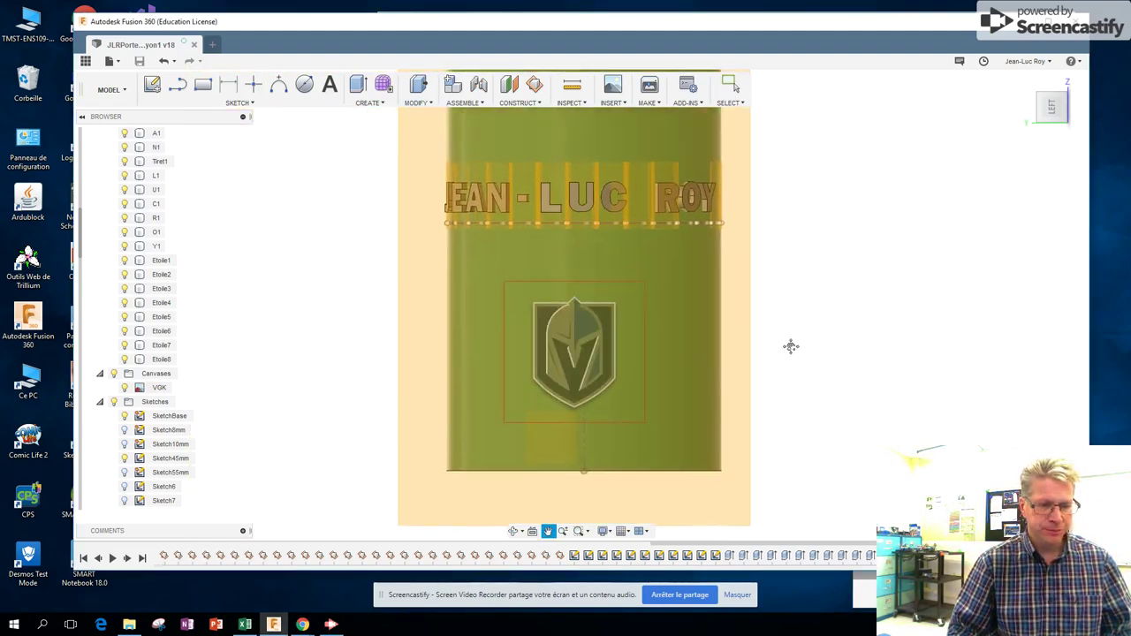
{"action": "scroll", "coordinate": [730, 386], "scroll_direction": "up", "scroll_amount": 1}
{"action": "scroll", "coordinate": [725, 387], "scroll_direction": "up", "scroll_amount": 1}
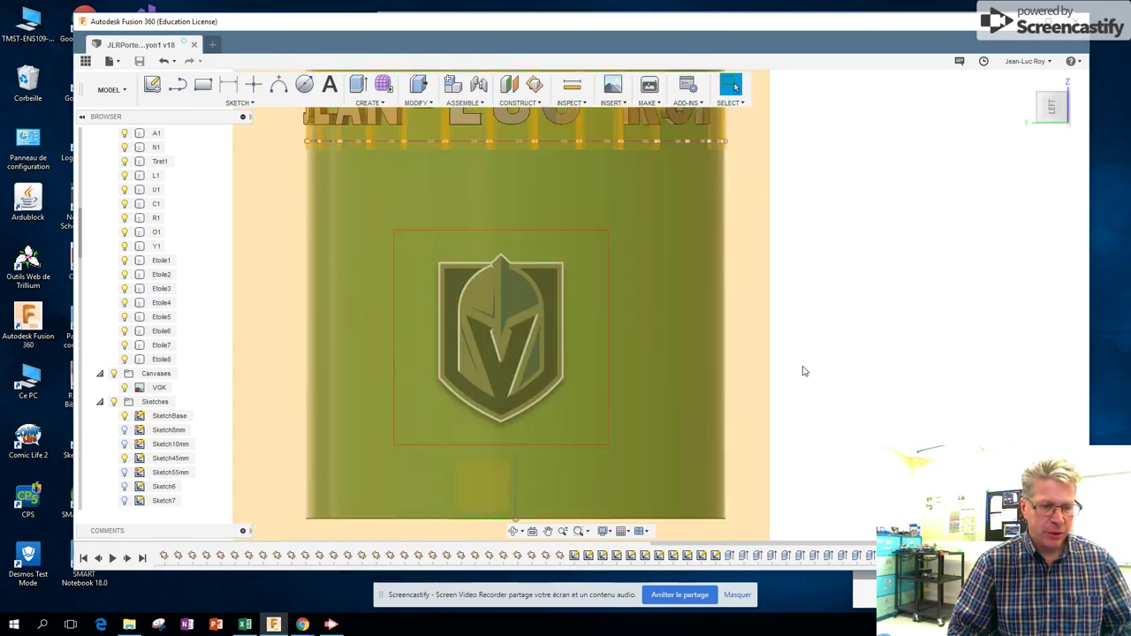
{"action": "scroll", "coordinate": [802, 371], "scroll_direction": "up", "scroll_amount": 1}
{"action": "middle_click_drag", "start_coordinate": [802, 364], "coordinate": [922, 365]}
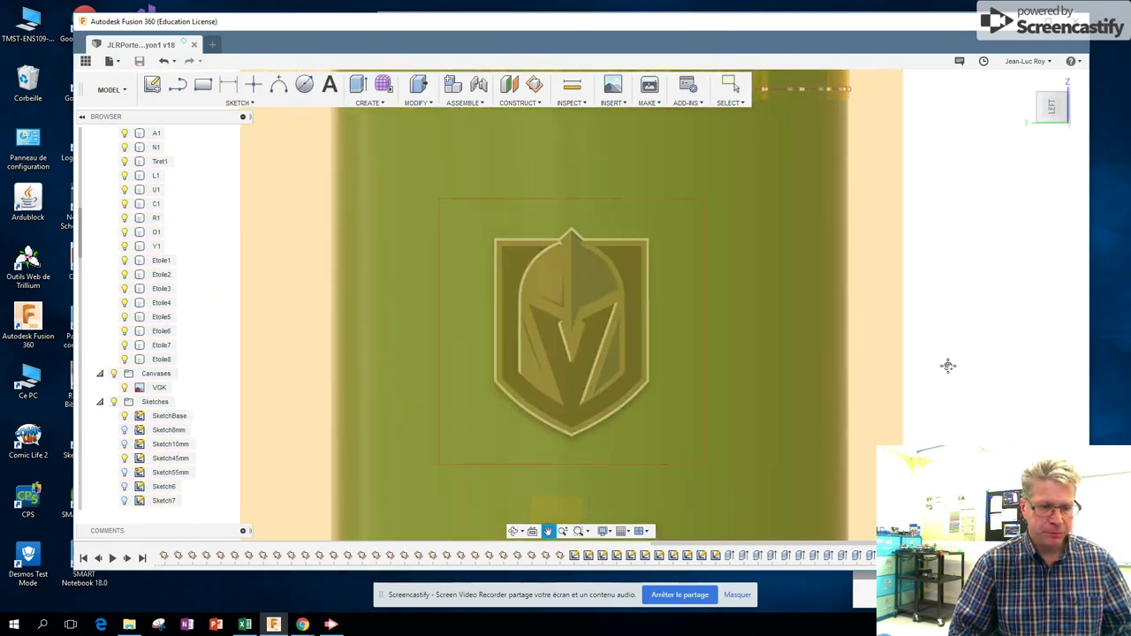
{"action": "key", "text": "Escape"}
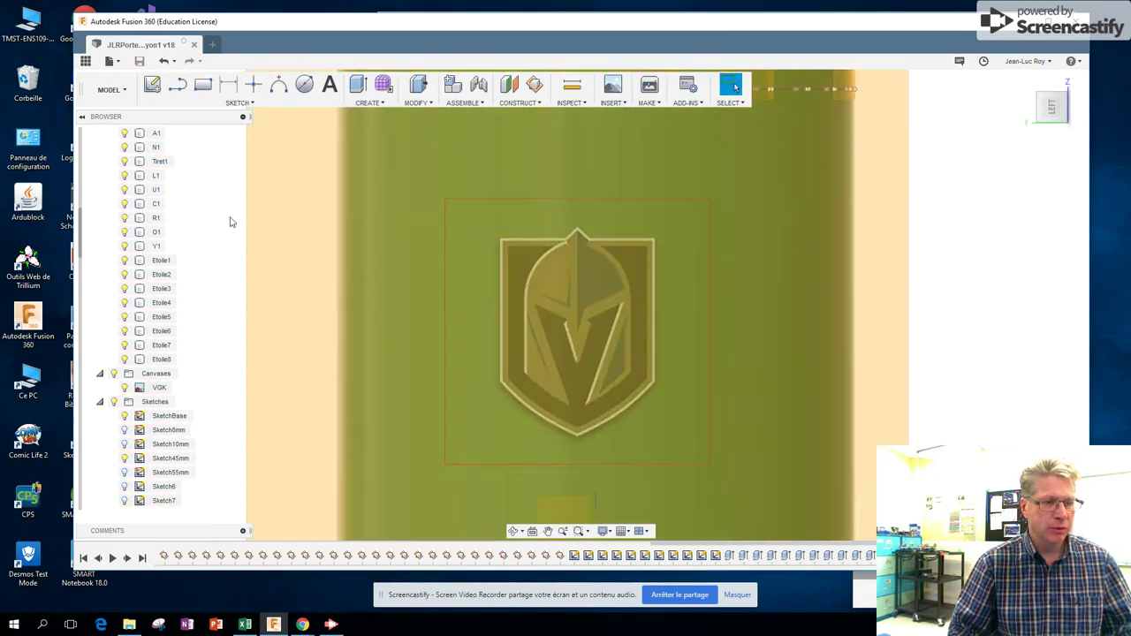
- Scroll the browser down to the construction planes and select Plane42
{"action": "scroll", "coordinate": [137, 459], "scroll_direction": "down", "scroll_amount": 1}
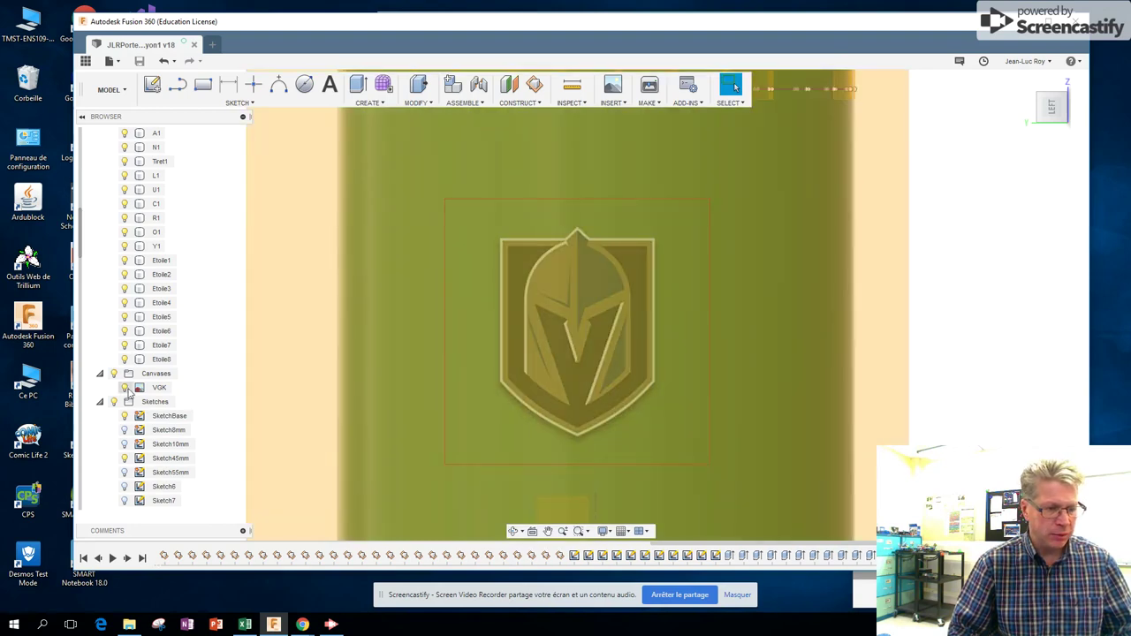
{"action": "scroll", "coordinate": [162, 402], "scroll_direction": "down", "scroll_amount": 3}
{"action": "scroll", "coordinate": [161, 402], "scroll_direction": "down", "scroll_amount": 3}
{"action": "scroll", "coordinate": [162, 402], "scroll_direction": "down", "scroll_amount": 3}
{"action": "scroll", "coordinate": [162, 402], "scroll_direction": "down", "scroll_amount": 2}
{"action": "scroll", "coordinate": [161, 404], "scroll_direction": "down", "scroll_amount": 5}
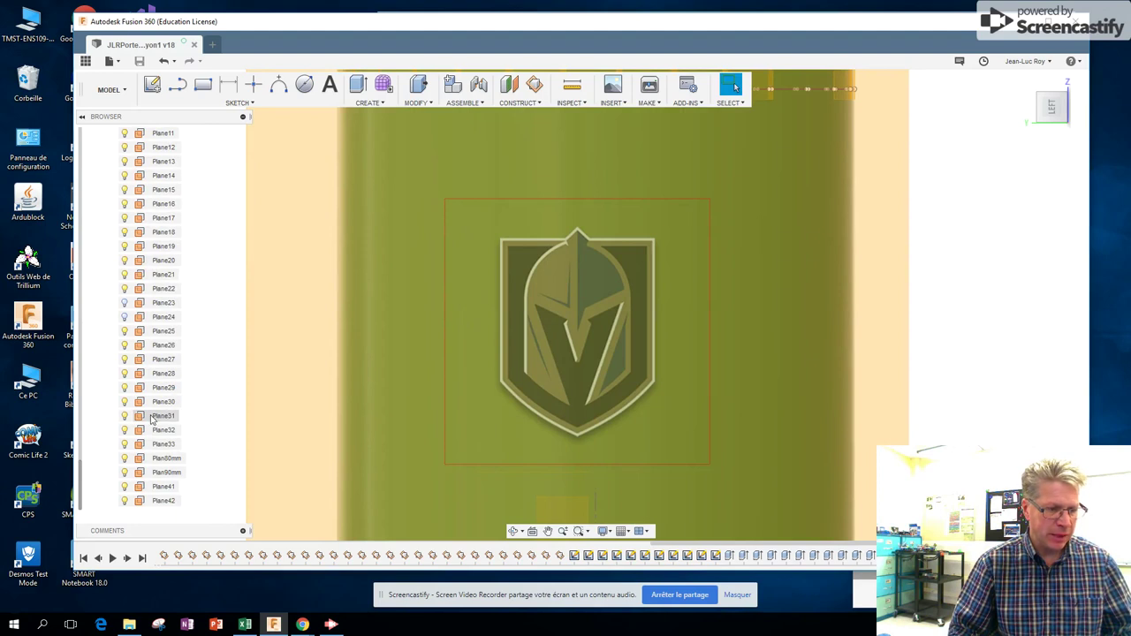
{"action": "left_click", "coordinate": [127, 502]}
- Hide Plane42, zoom in on the logo, and activate the sketch Point tool
{"action": "left_click", "coordinate": [125, 501]}
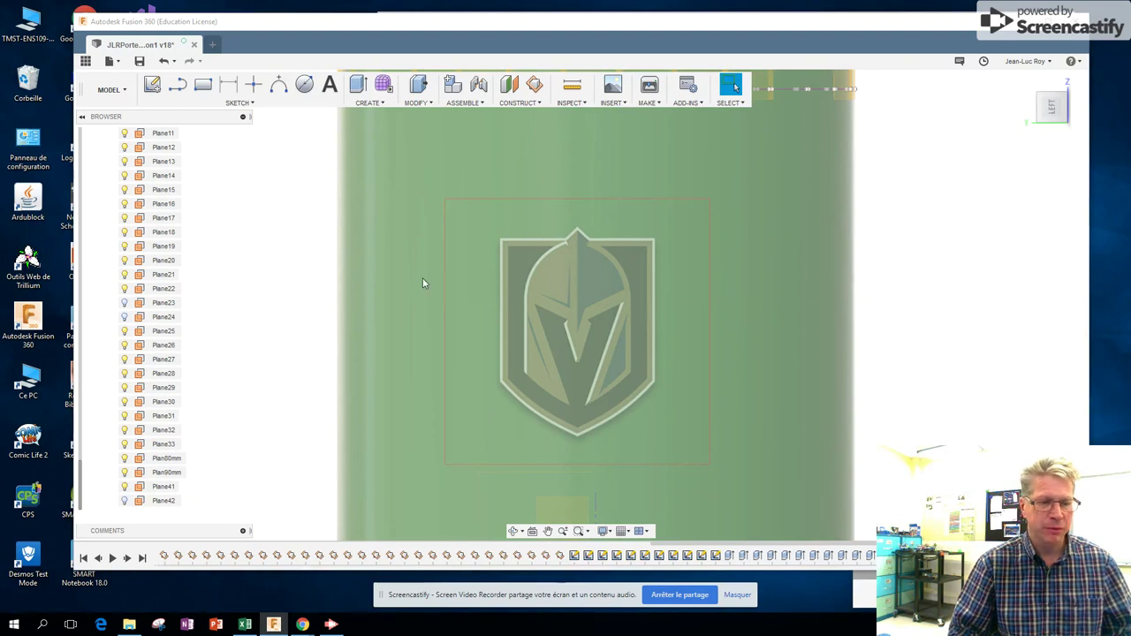
{"action": "scroll", "coordinate": [578, 304], "scroll_direction": "up", "scroll_amount": 2}
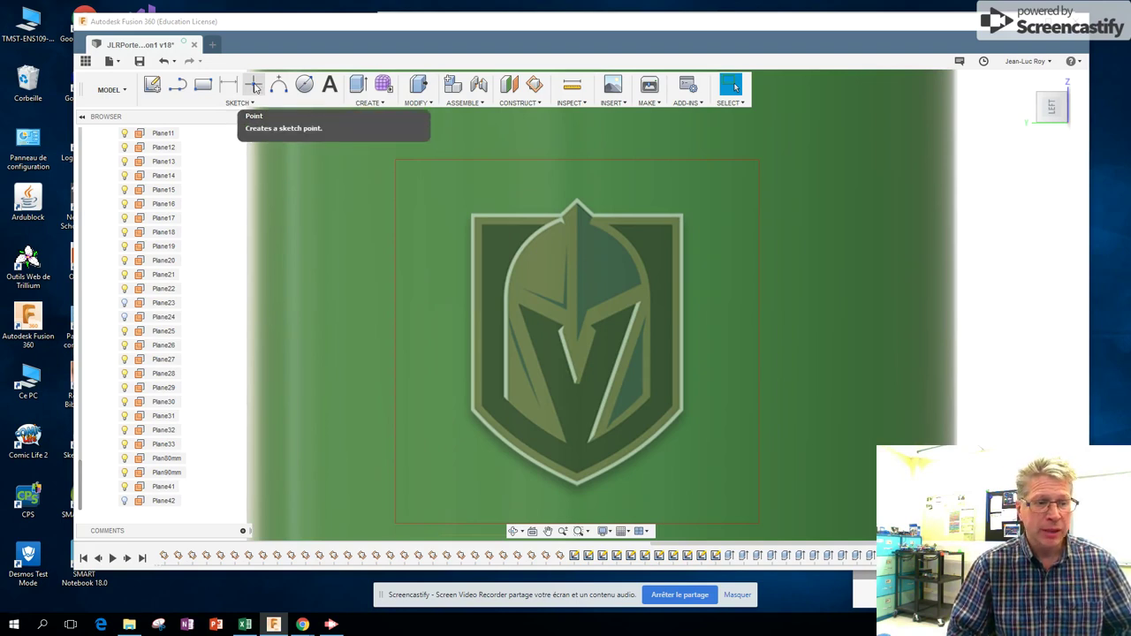
{"action": "left_click", "coordinate": [254, 85]}
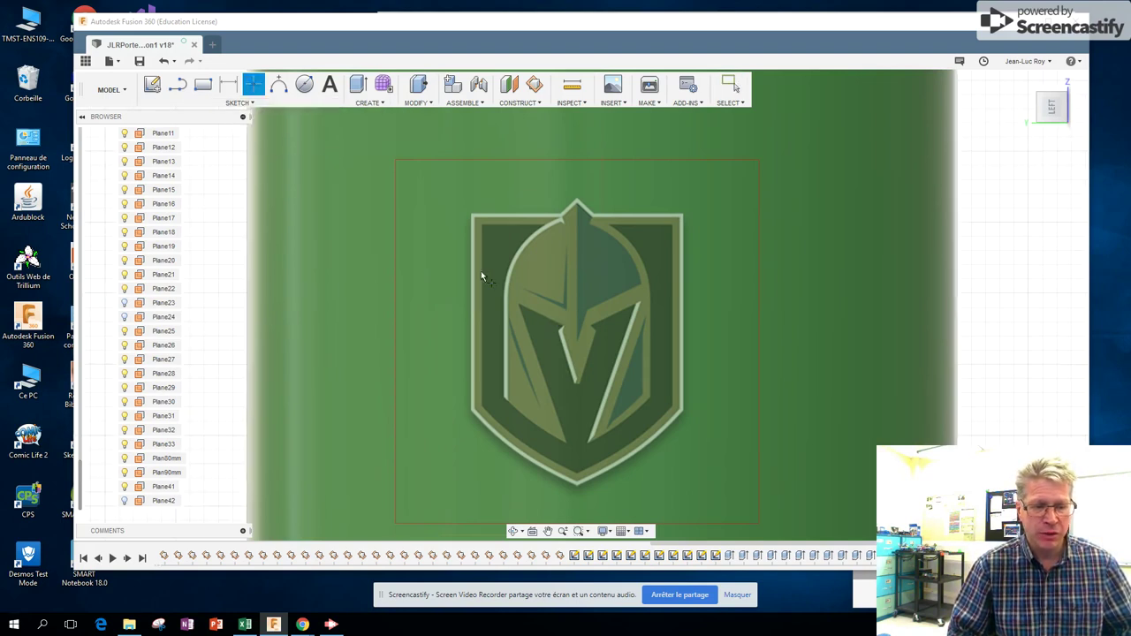
- Zoom in, move the logo higher in the view, and pick Plane42 as the sketch plane
{"action": "scroll", "coordinate": [550, 228], "scroll_direction": "up", "scroll_amount": 1}
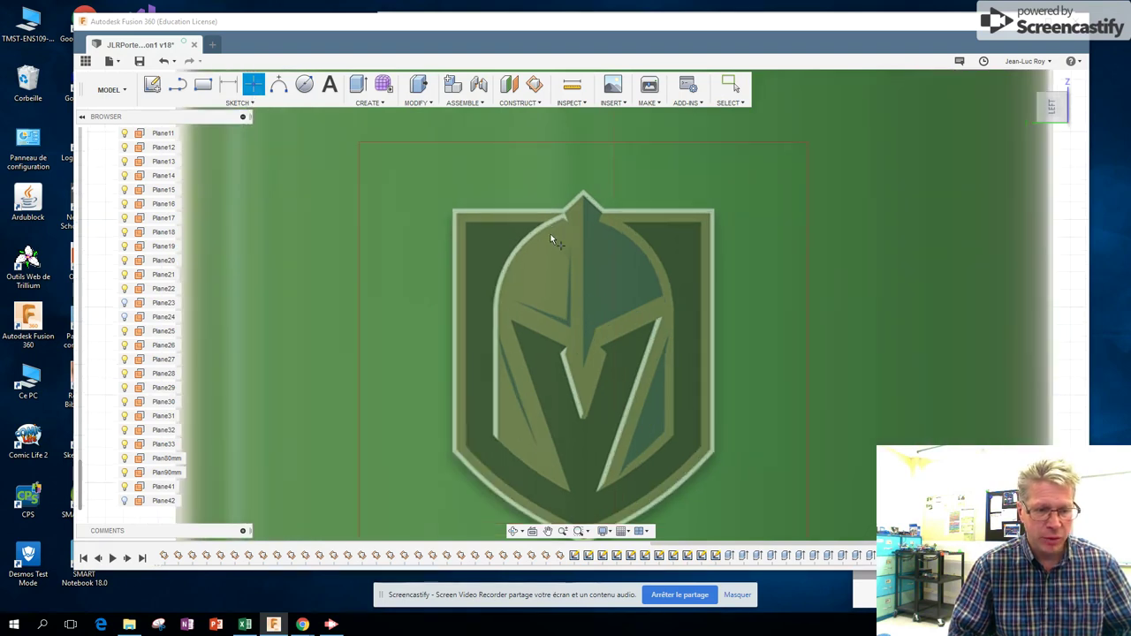
{"action": "scroll", "coordinate": [550, 229], "scroll_direction": "up", "scroll_amount": 1}
{"action": "middle_click_drag", "start_coordinate": [619, 214], "coordinate": [618, 148]}
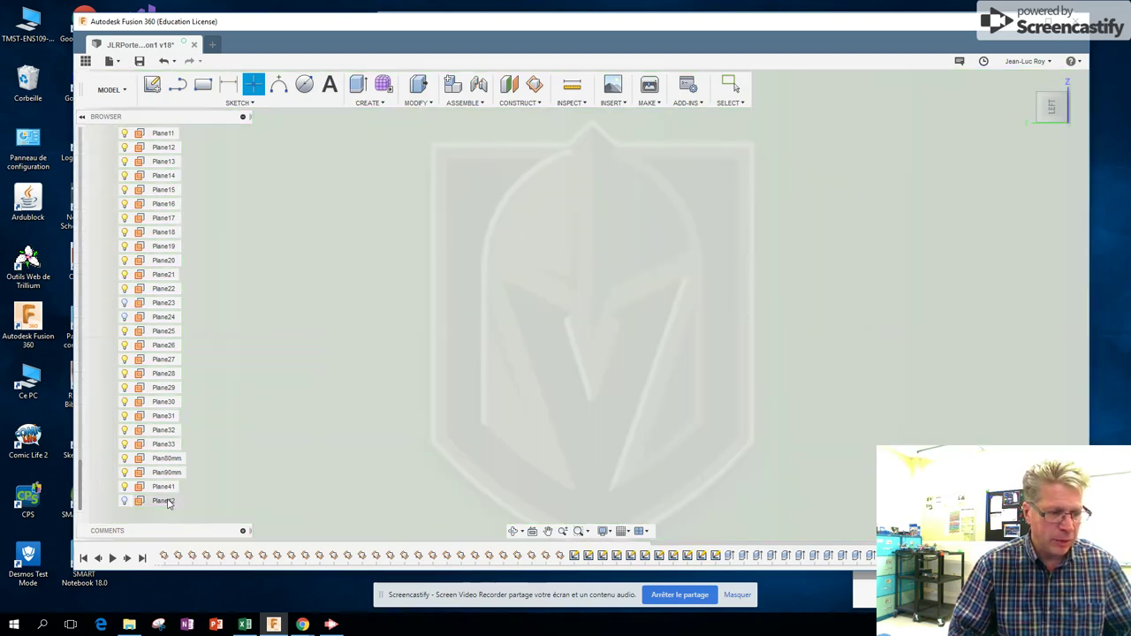
{"action": "left_click", "coordinate": [163, 501]}
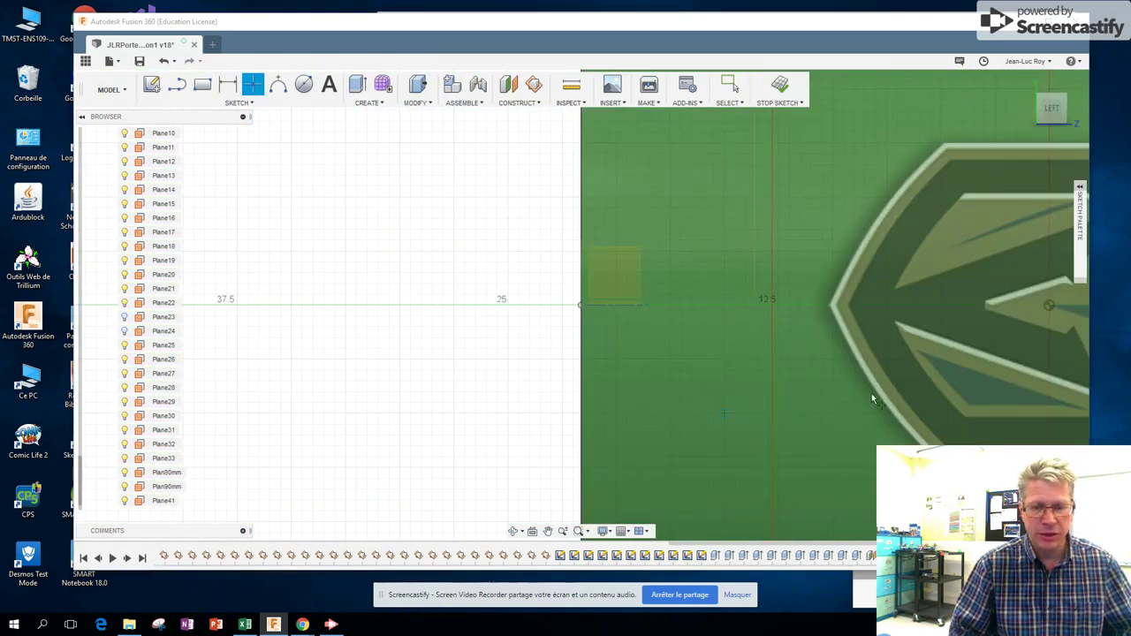
- Centre the logo, place the first point on the helmet's upper outline, then reorient with the ViewCube
{"action": "scroll", "coordinate": [871, 393], "scroll_direction": "up", "scroll_amount": 2}
{"action": "scroll", "coordinate": [878, 389], "scroll_direction": "down", "scroll_amount": 2}
{"action": "middle_click_drag", "start_coordinate": [874, 375], "coordinate": [569, 369]}
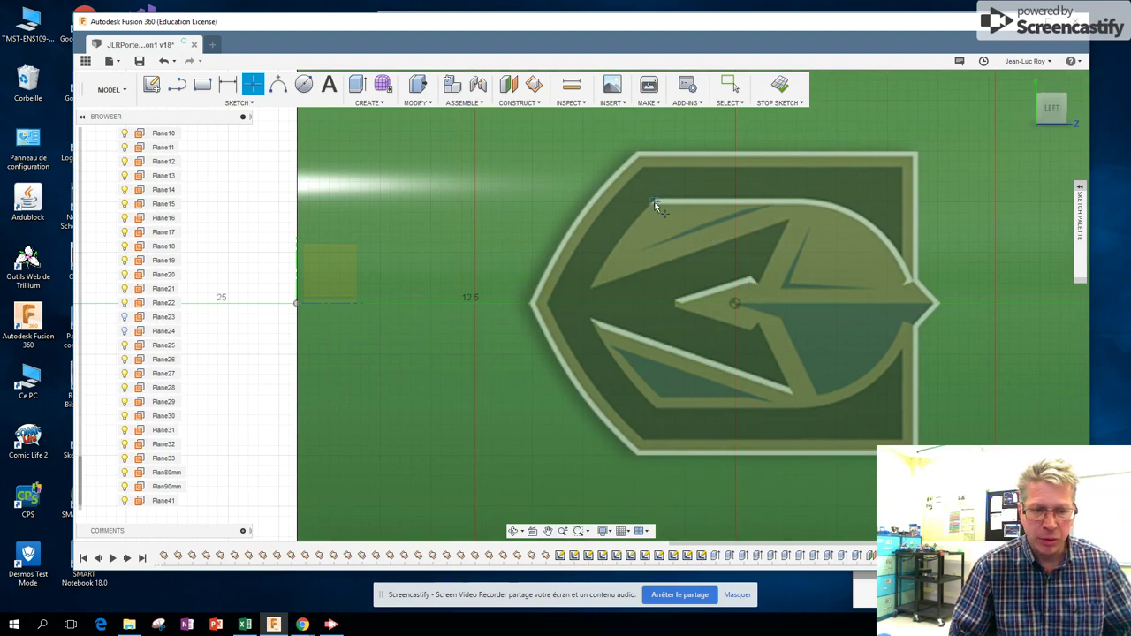
{"action": "scroll", "coordinate": [657, 198], "scroll_direction": "up", "scroll_amount": 2}
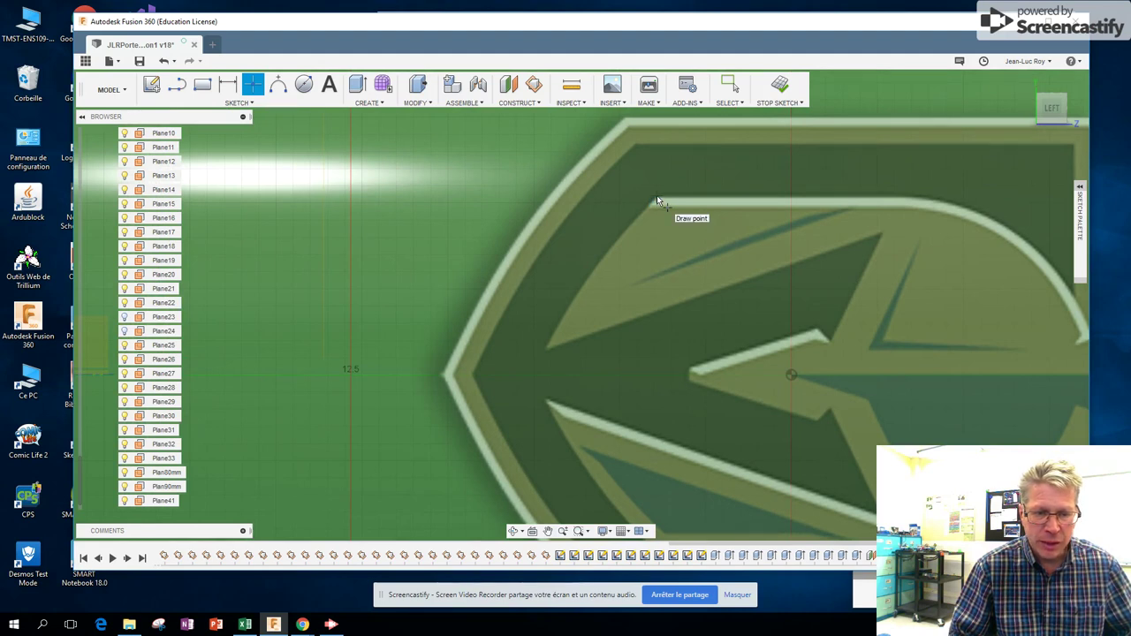
{"action": "left_click", "coordinate": [657, 196]}
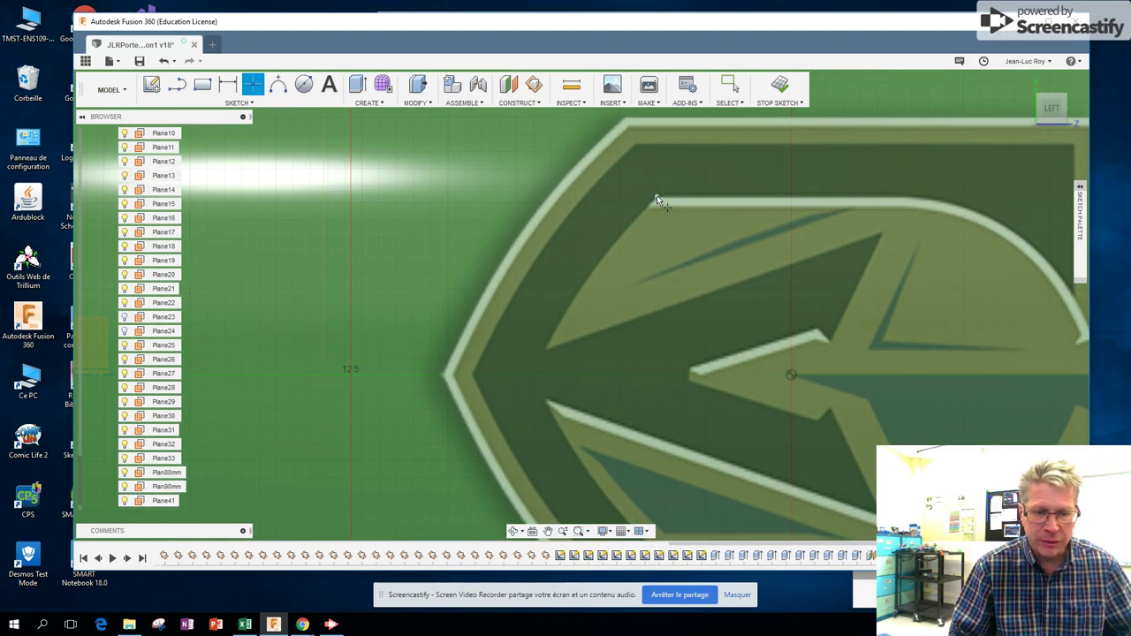
{"action": "left_click", "coordinate": [1054, 109]}
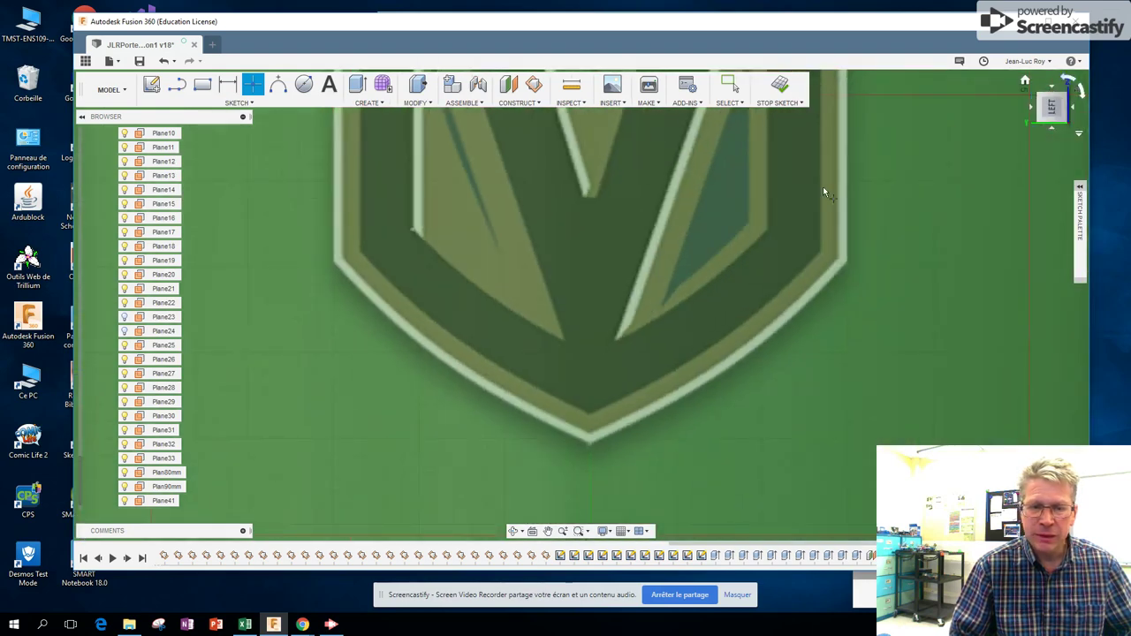
{"action": "left_click", "coordinate": [1051, 106]}
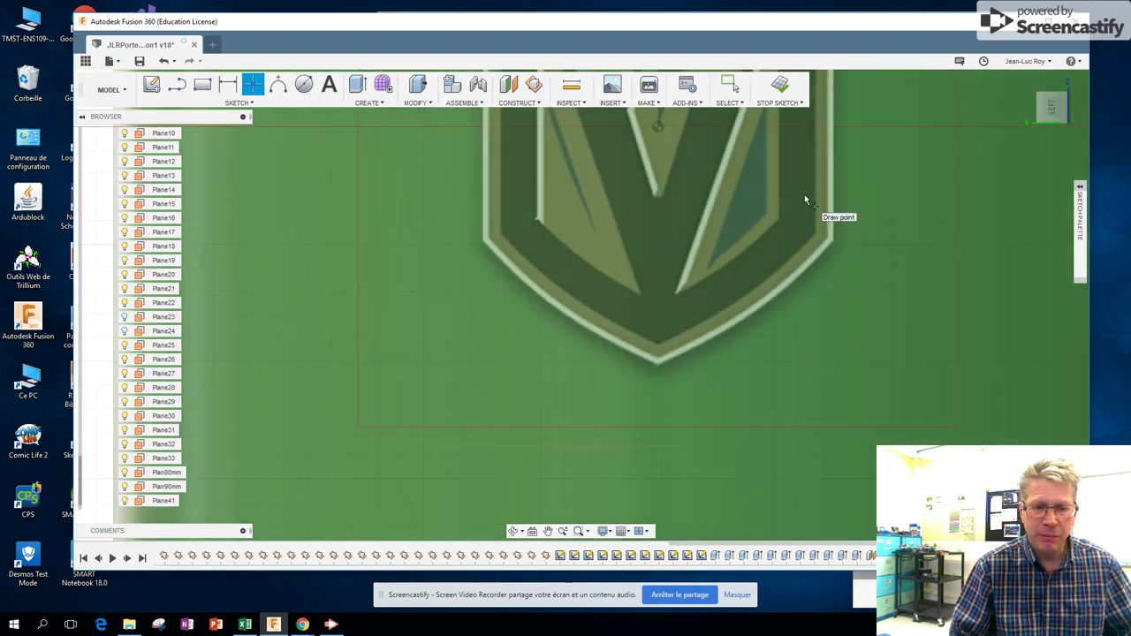
- Recentre the shield and place points along the helmet's left outline and upper edge
{"action": "scroll", "coordinate": [768, 214], "scroll_direction": "down", "scroll_amount": 3}
{"action": "middle_click_drag", "start_coordinate": [730, 208], "coordinate": [690, 333]}
{"action": "scroll", "coordinate": [690, 333], "scroll_direction": "up", "scroll_amount": 3}
{"action": "scroll", "coordinate": [686, 317], "scroll_direction": "up", "scroll_amount": 2}
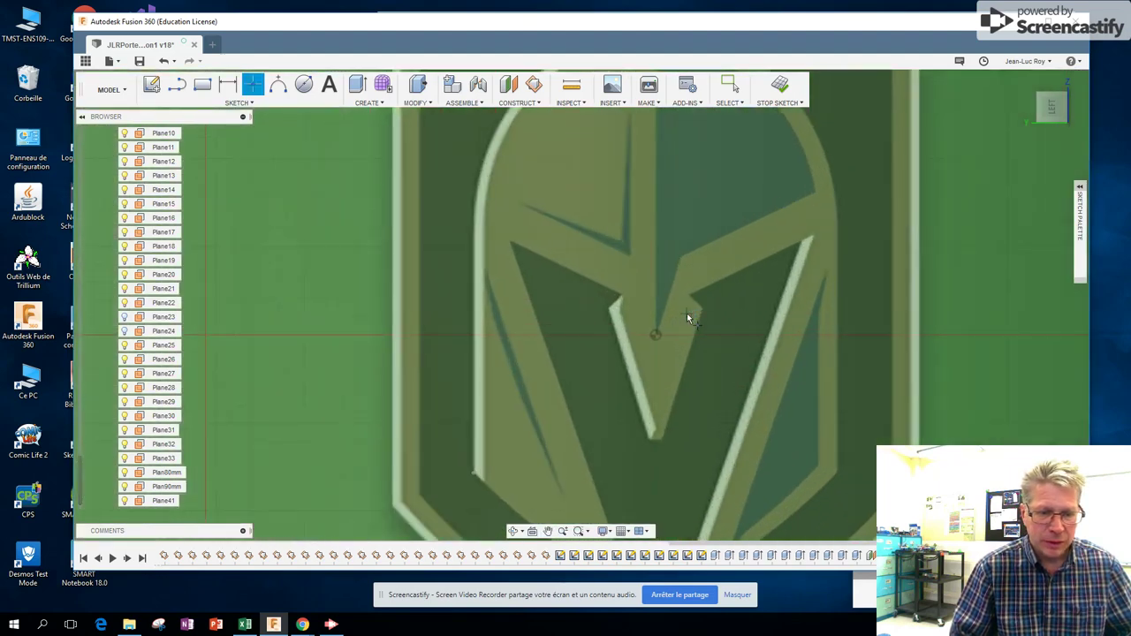
{"action": "scroll", "coordinate": [687, 313], "scroll_direction": "down", "scroll_amount": 2}
{"action": "scroll", "coordinate": [686, 312], "scroll_direction": "down", "scroll_amount": 1}
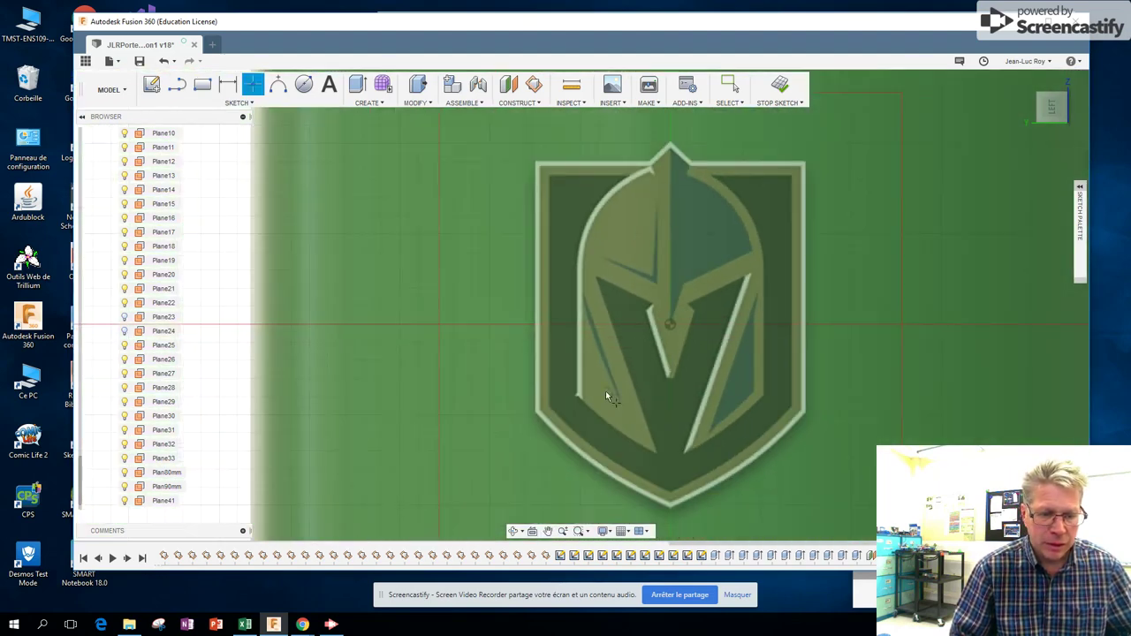
{"action": "scroll", "coordinate": [577, 395], "scroll_direction": "up", "scroll_amount": 1}
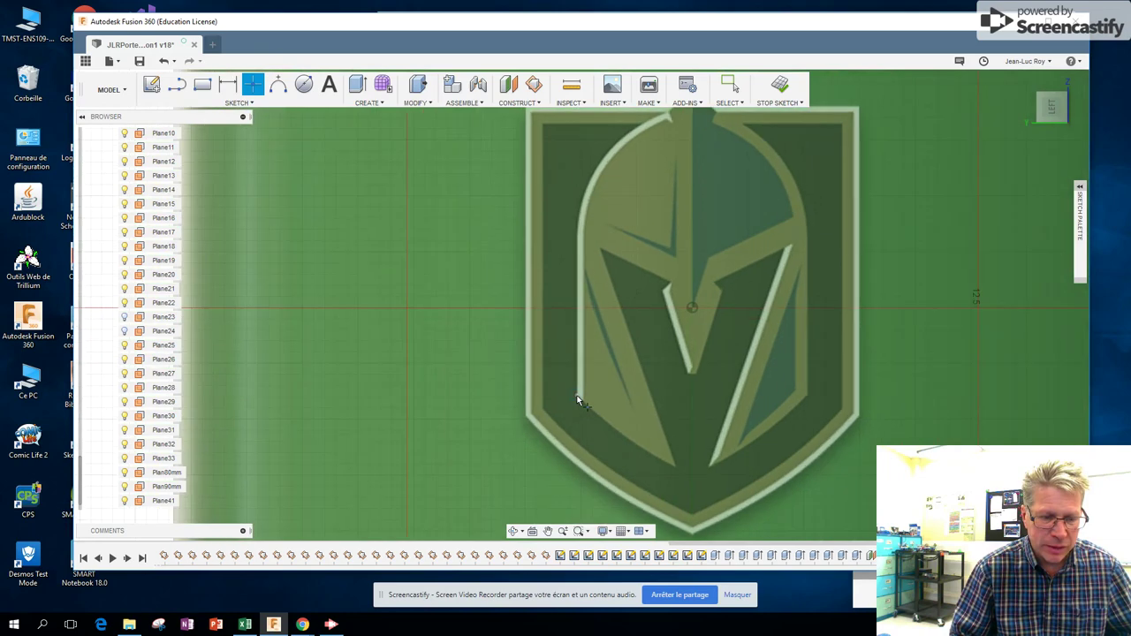
{"action": "left_click", "coordinate": [577, 230]}
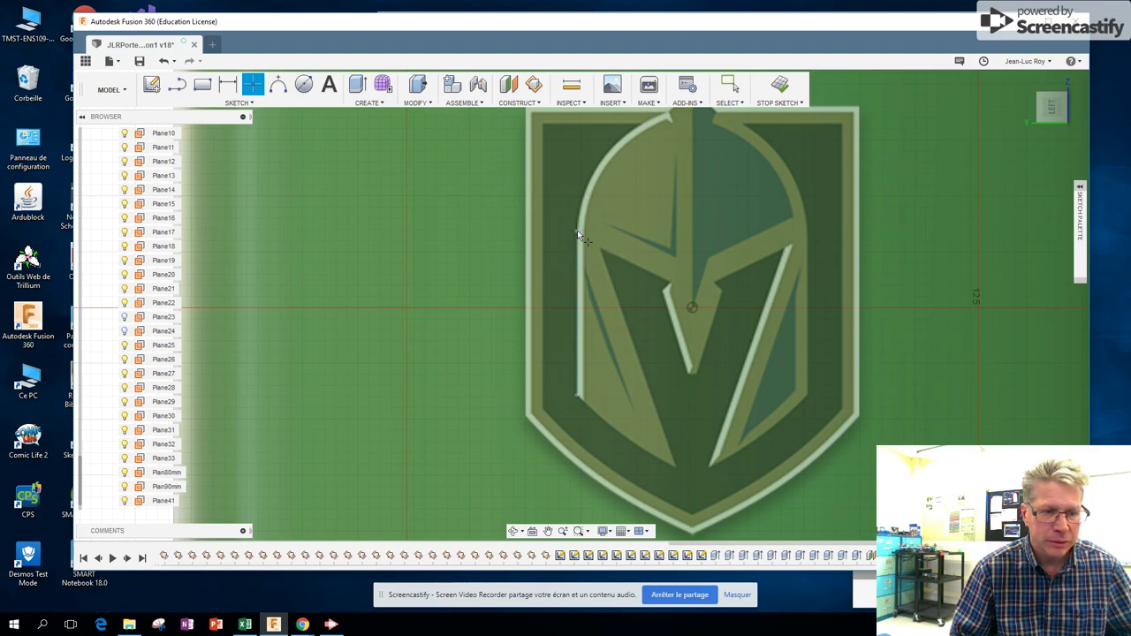
{"action": "left_click", "coordinate": [666, 112]}
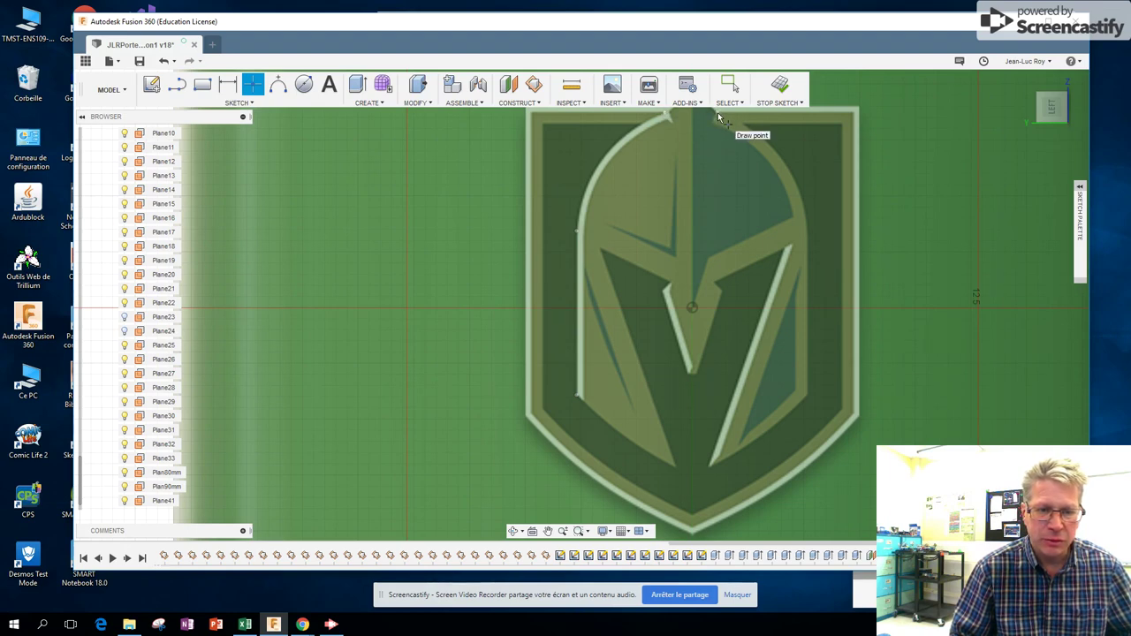
- Place points at the helmet's top tip and on its top outline beside it
{"action": "scroll", "coordinate": [720, 137], "scroll_direction": "down", "scroll_amount": 1}
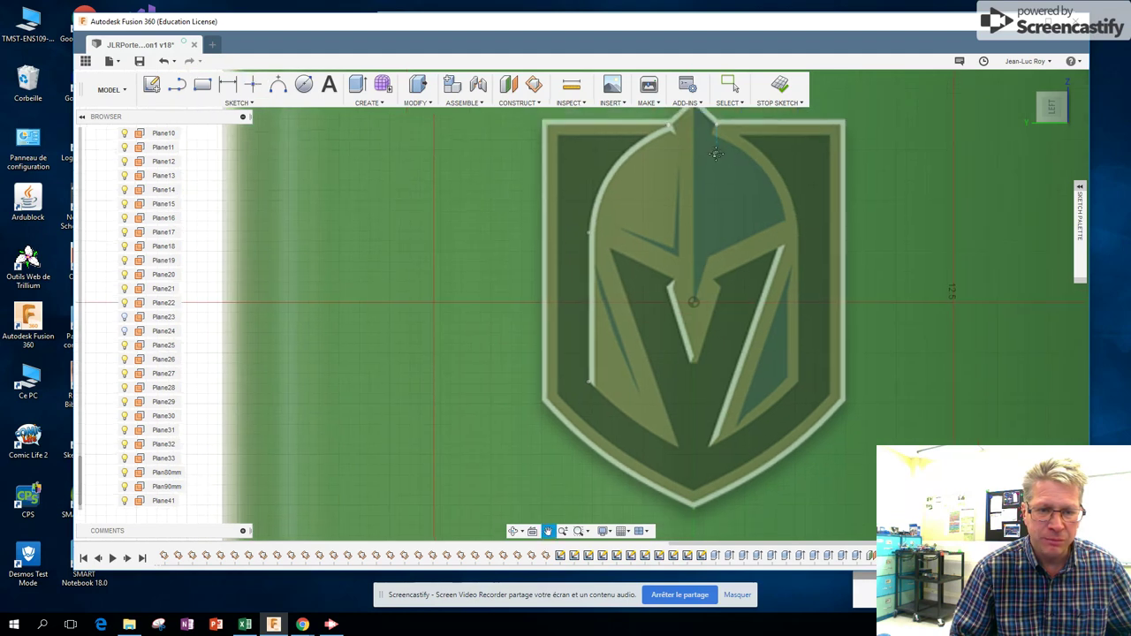
{"action": "middle_click_drag", "start_coordinate": [720, 137], "coordinate": [720, 175]}
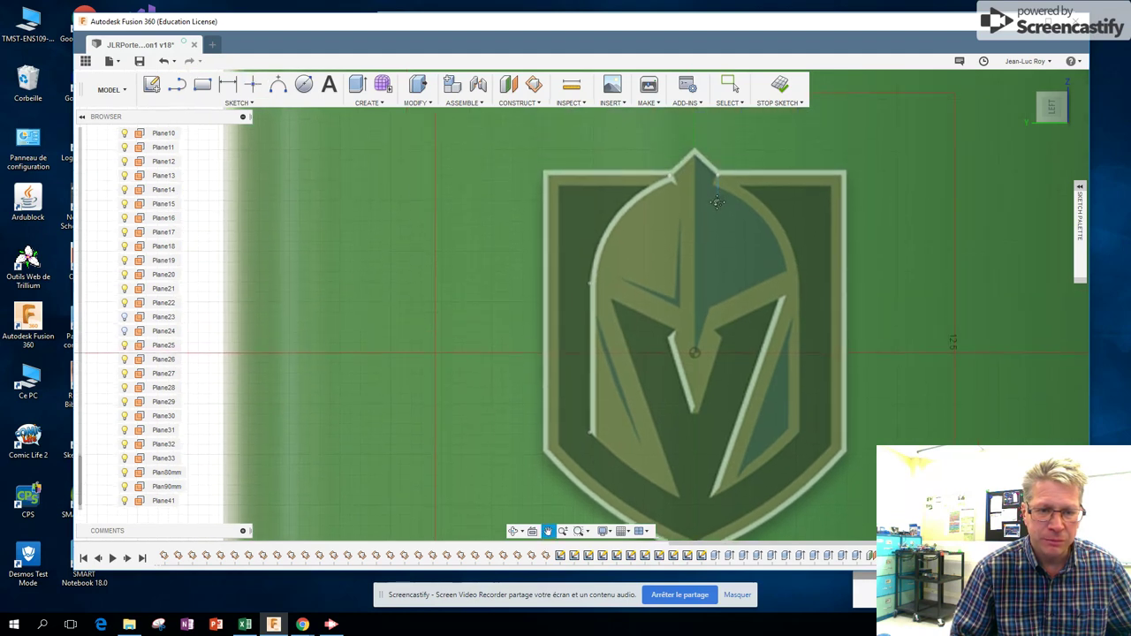
{"action": "left_click", "coordinate": [697, 155]}
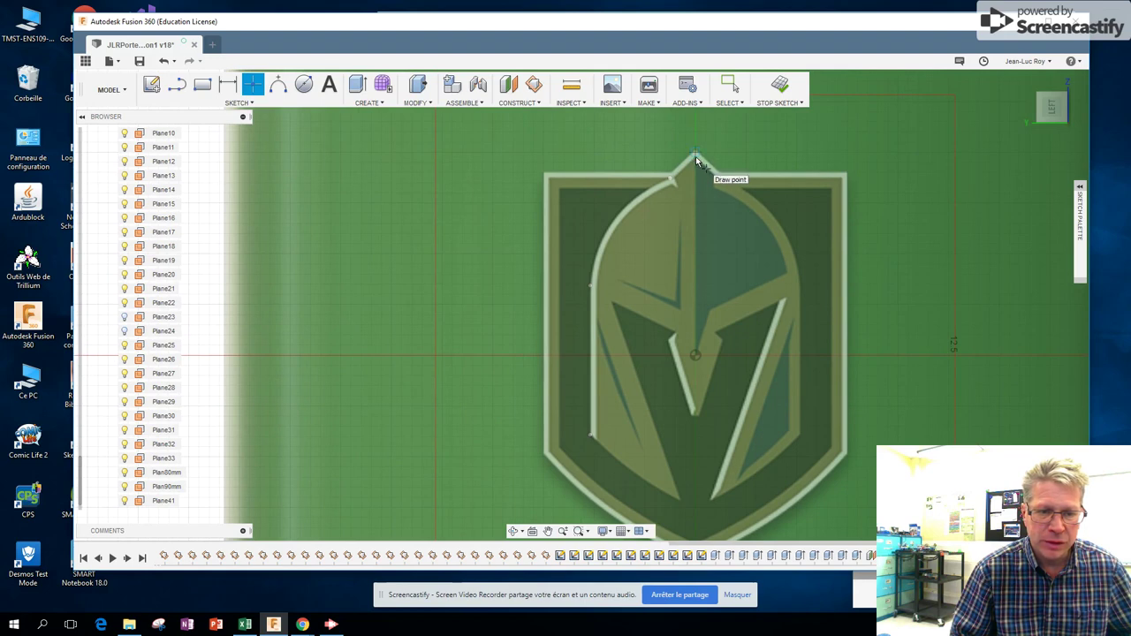
{"action": "scroll", "coordinate": [698, 162], "scroll_direction": "up", "scroll_amount": 2}
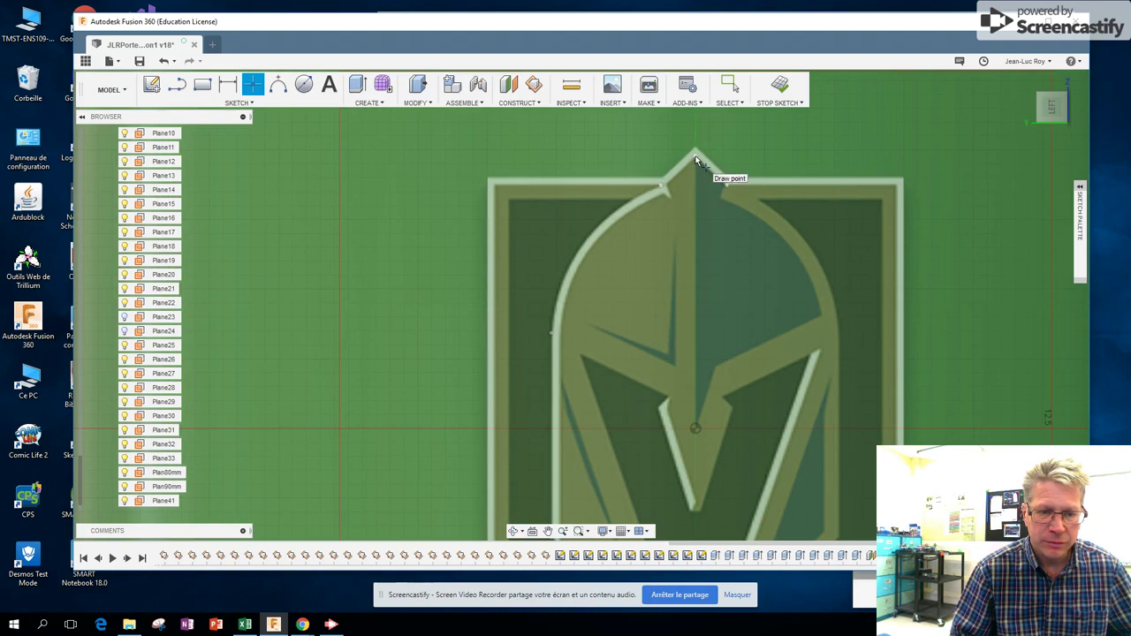
{"action": "left_click", "coordinate": [721, 198]}
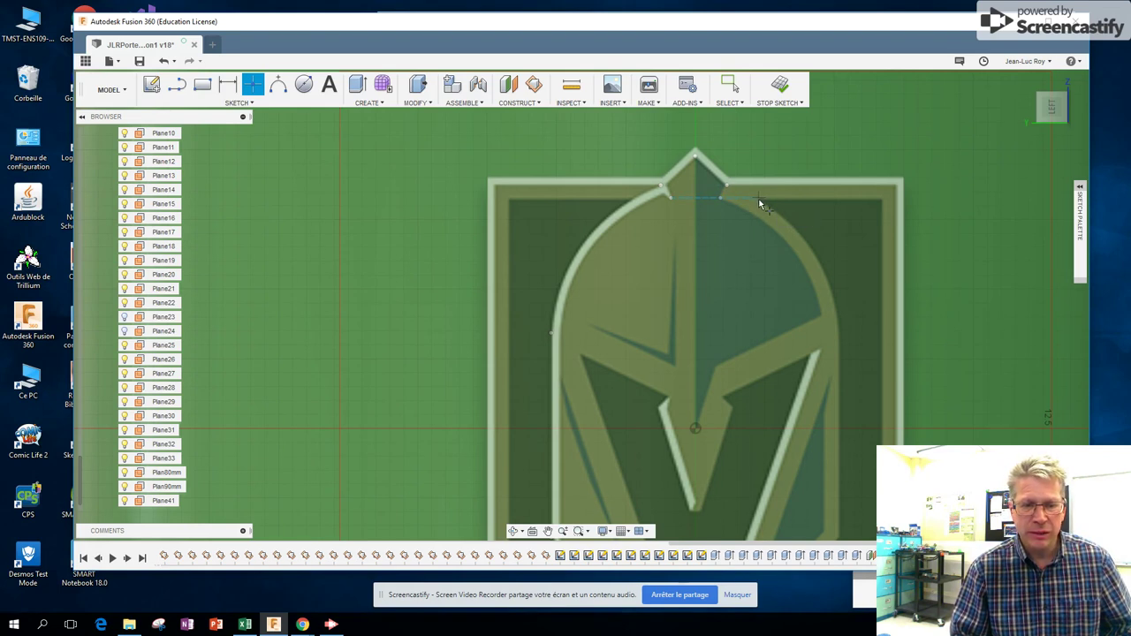
- Add another sketch point along the helmet's top outline on the other side of the peak
{"action": "left_click", "coordinate": [630, 198]}
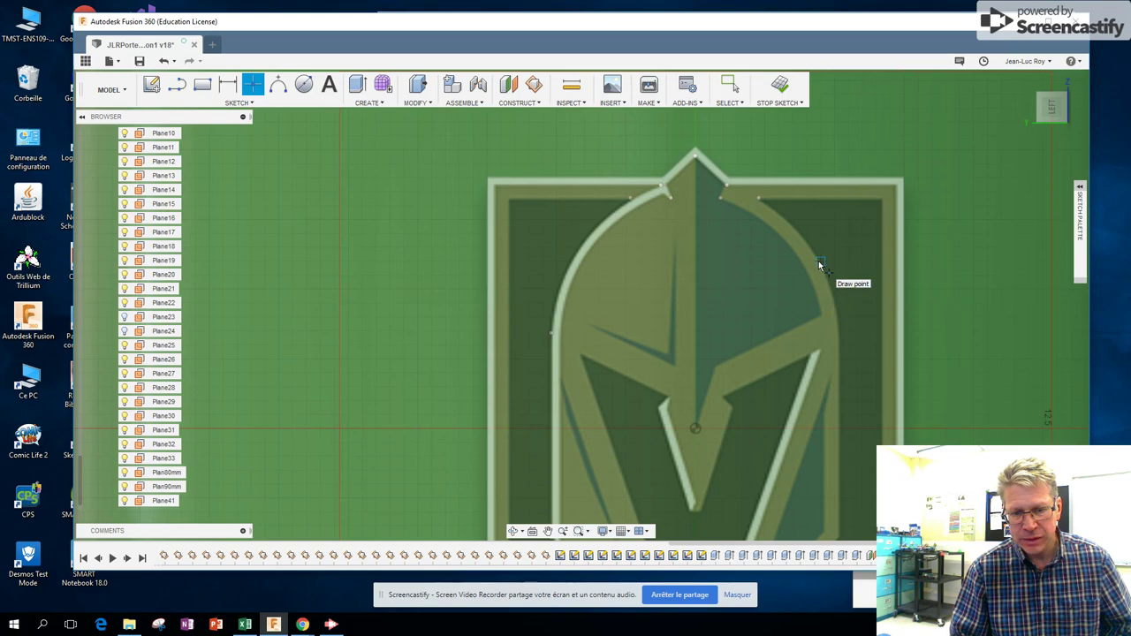
- Mark matching points on the helmet's right and left sides
{"action": "scroll", "coordinate": [817, 260], "scroll_direction": "up", "scroll_amount": 2}
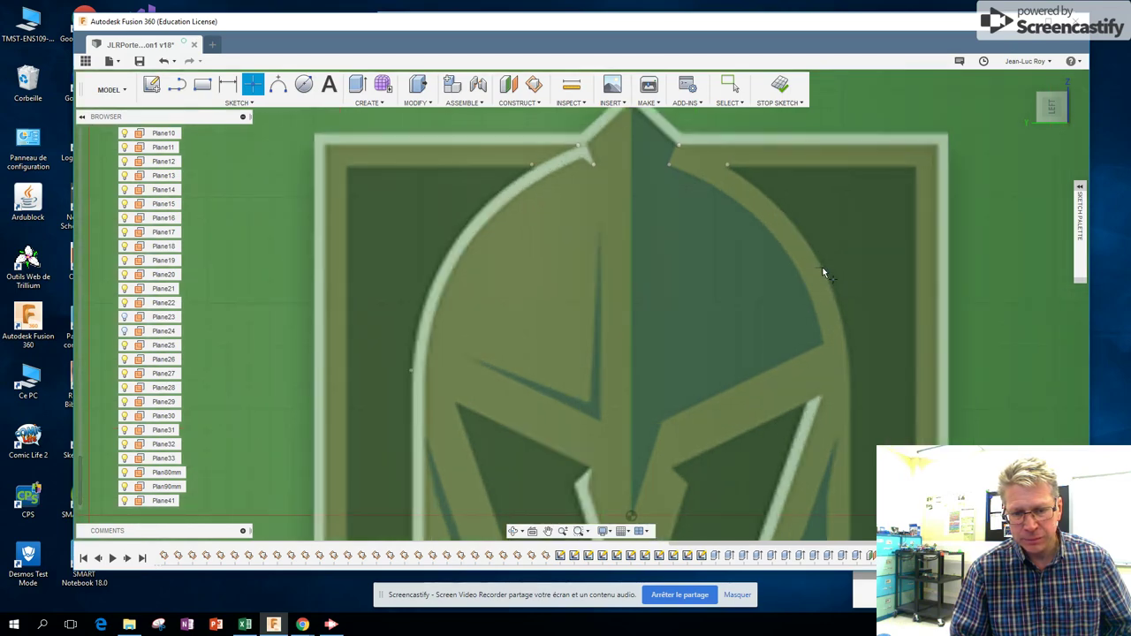
{"action": "left_click", "coordinate": [825, 270]}
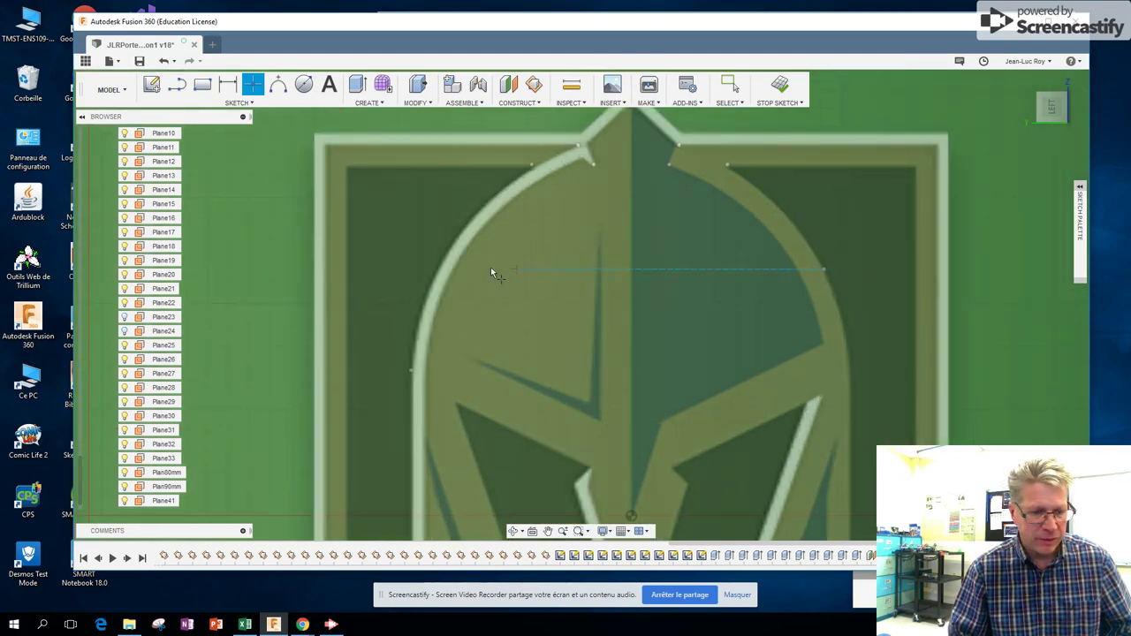
{"action": "left_click", "coordinate": [434, 269]}
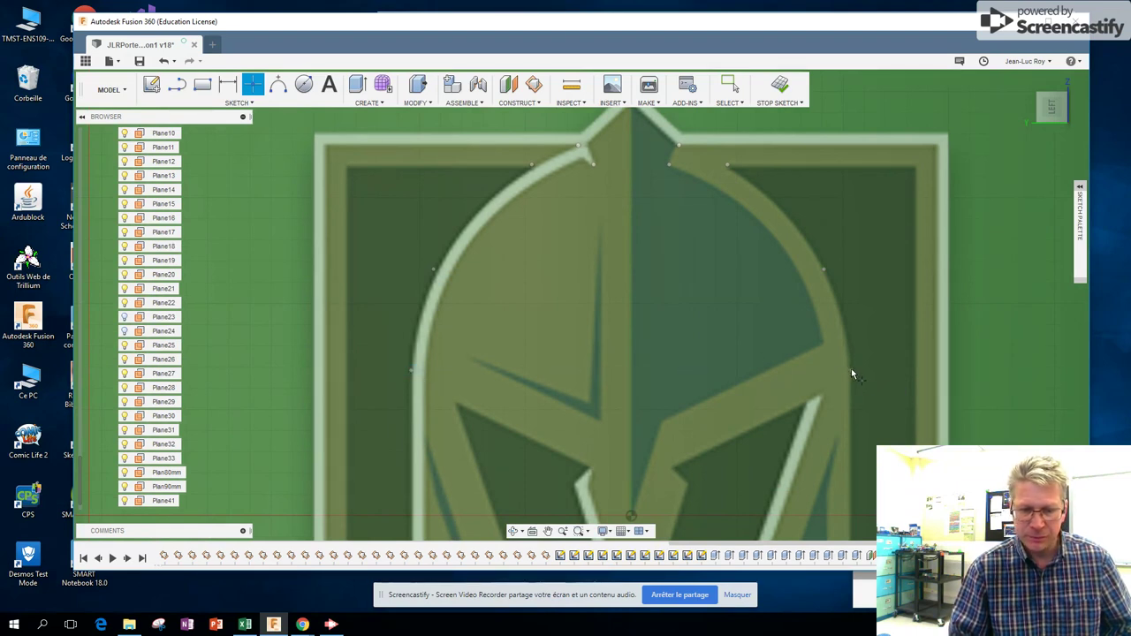
- Mark the outer edges and bottom tips of both the right and left stripes
{"action": "scroll", "coordinate": [851, 371], "scroll_direction": "down", "scroll_amount": 2}
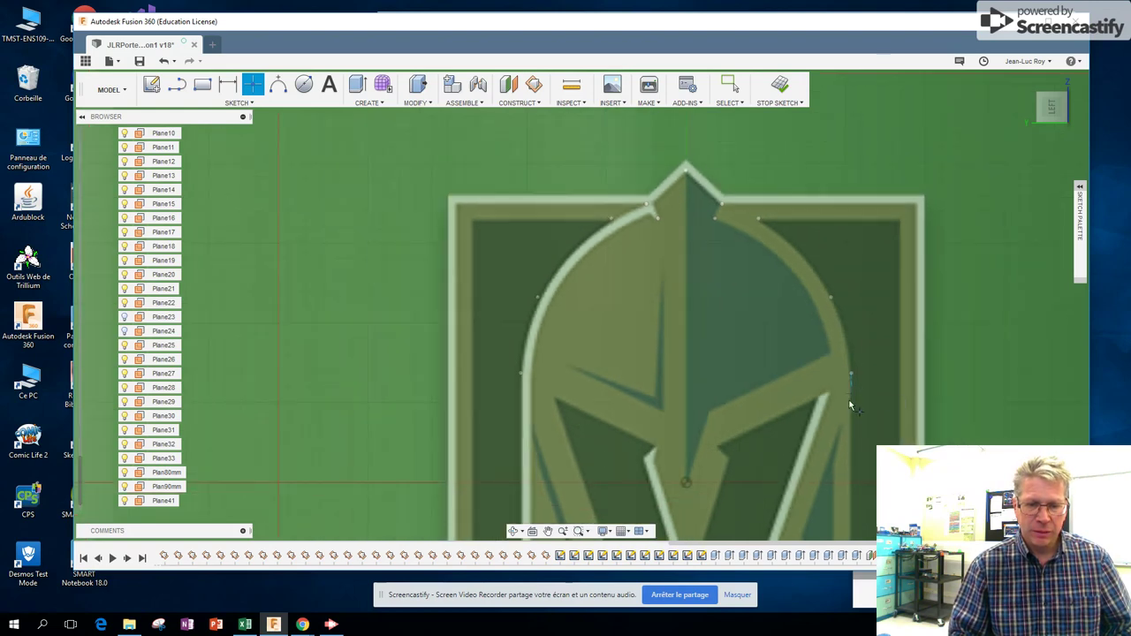
{"action": "scroll", "coordinate": [850, 406], "scroll_direction": "up", "scroll_amount": 2}
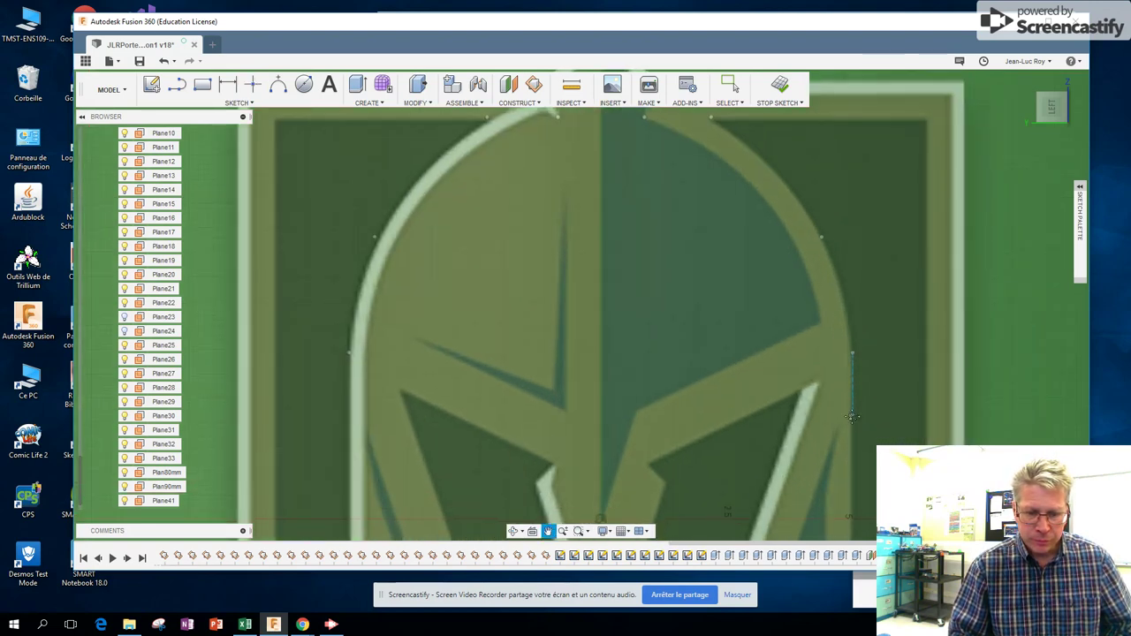
{"action": "middle_click_drag", "start_coordinate": [852, 415], "coordinate": [853, 227]}
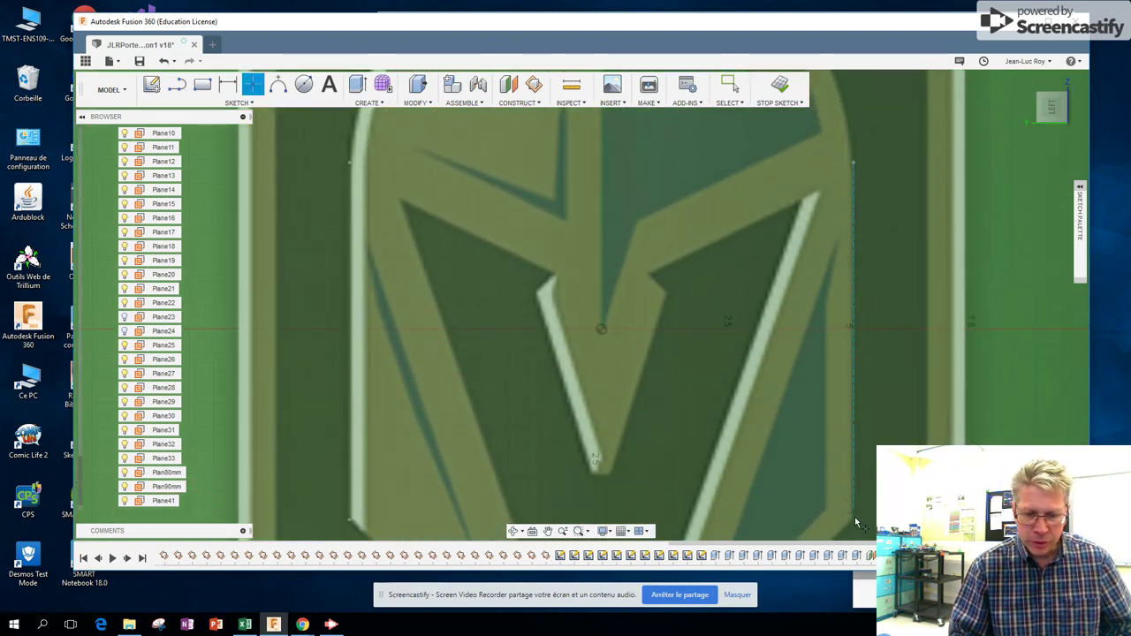
{"action": "scroll", "coordinate": [855, 529], "scroll_direction": "up", "scroll_amount": 2}
{"action": "scroll", "coordinate": [855, 528], "scroll_direction": "down", "scroll_amount": 2}
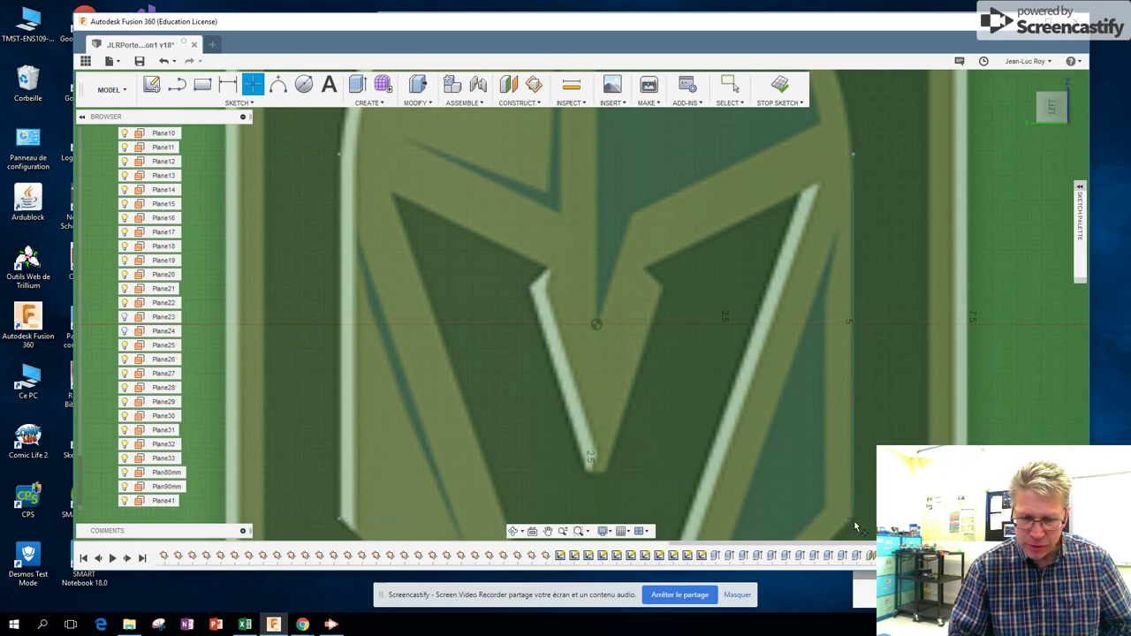
{"action": "scroll", "coordinate": [855, 523], "scroll_direction": "down", "scroll_amount": 2}
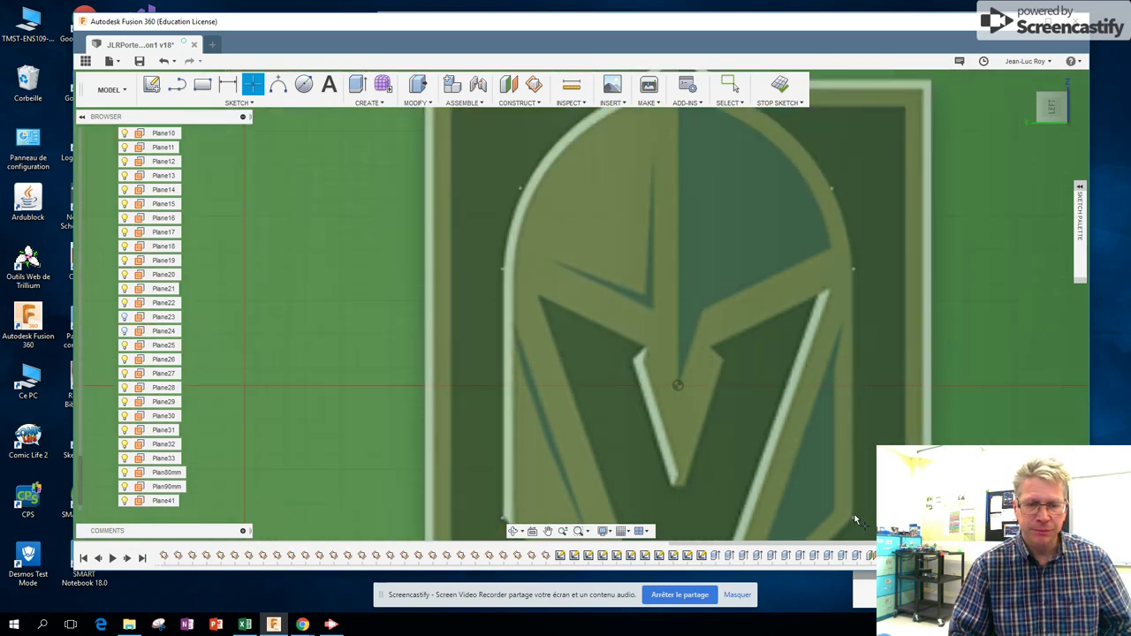
{"action": "scroll", "coordinate": [857, 517], "scroll_direction": "down", "scroll_amount": 2}
{"action": "middle_click_drag", "start_coordinate": [855, 515], "coordinate": [841, 322]}
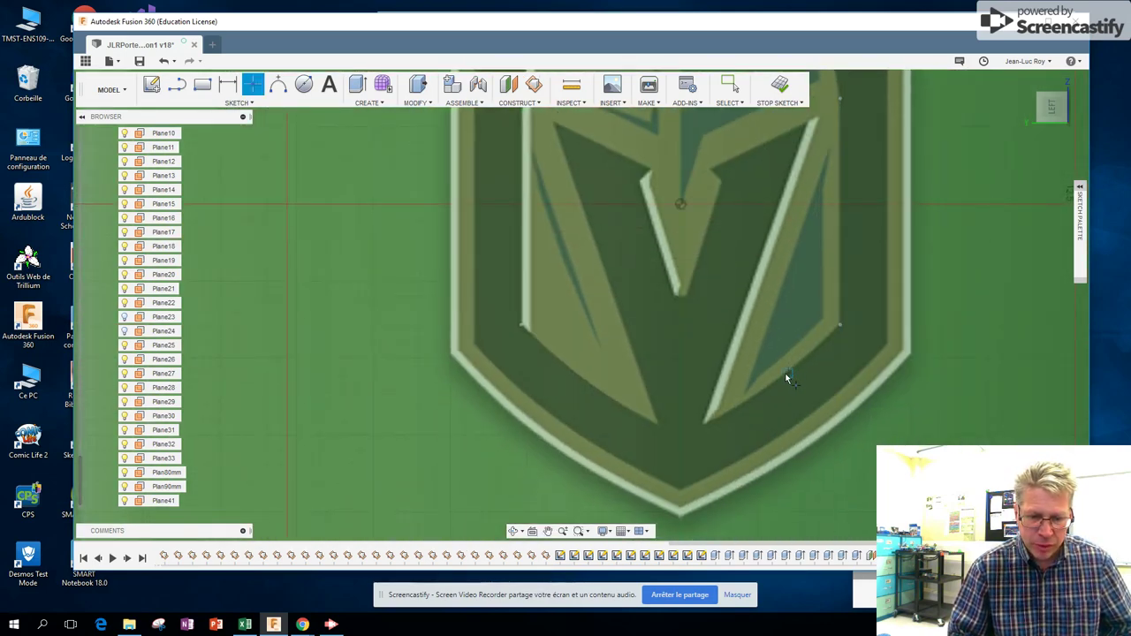
{"action": "scroll", "coordinate": [781, 380], "scroll_direction": "up", "scroll_amount": 2}
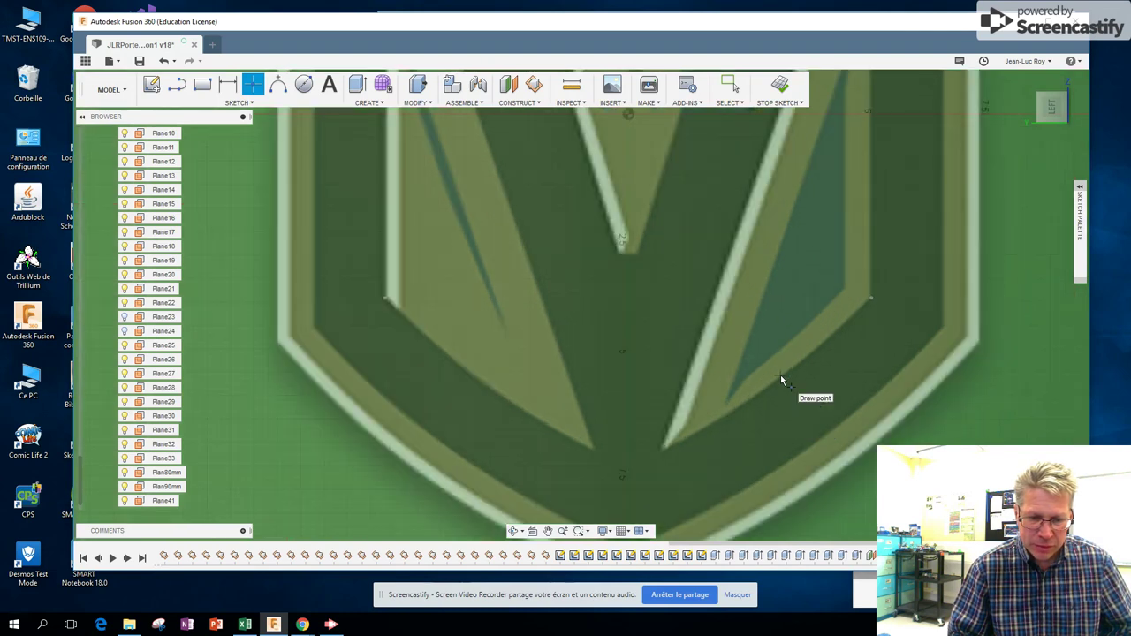
{"action": "left_click", "coordinate": [782, 378]}
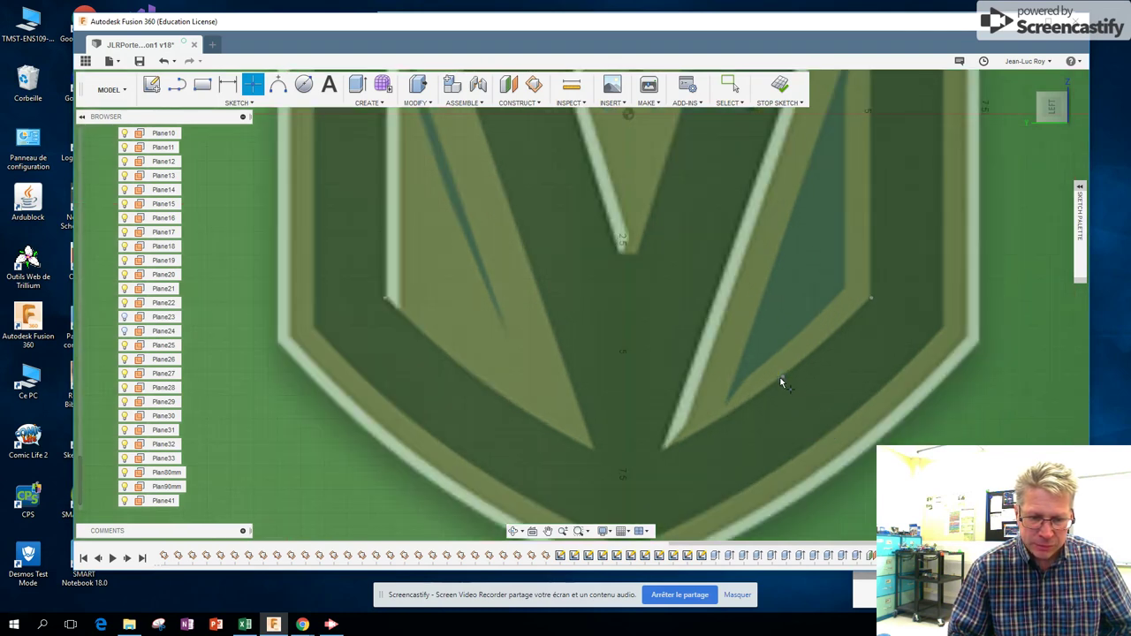
{"action": "left_click", "coordinate": [664, 448]}
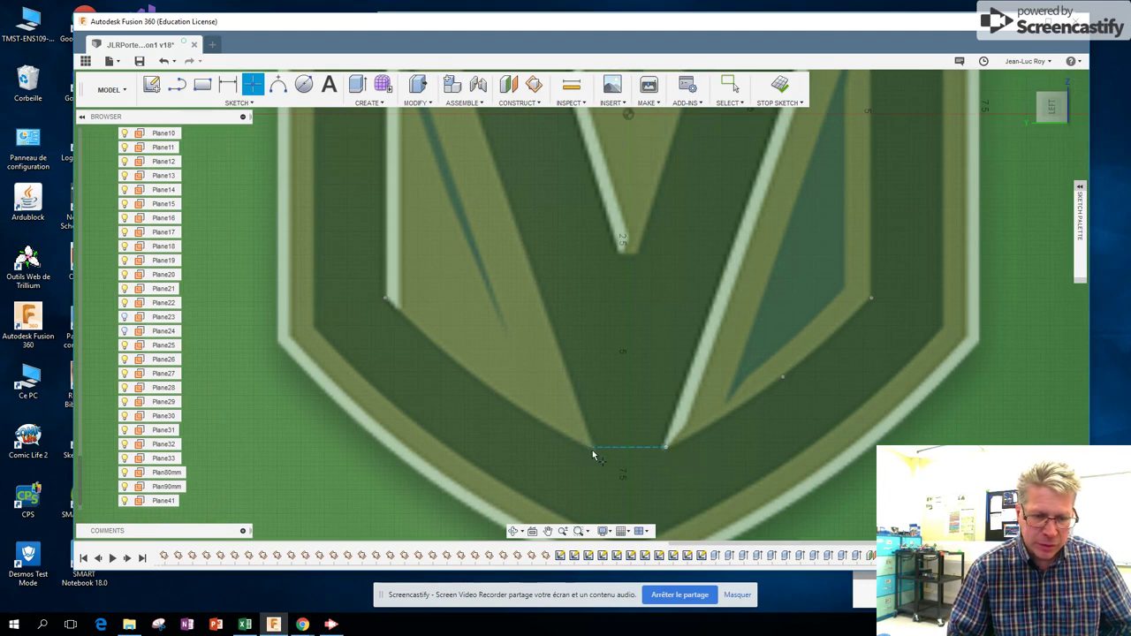
{"action": "left_click", "coordinate": [593, 449]}
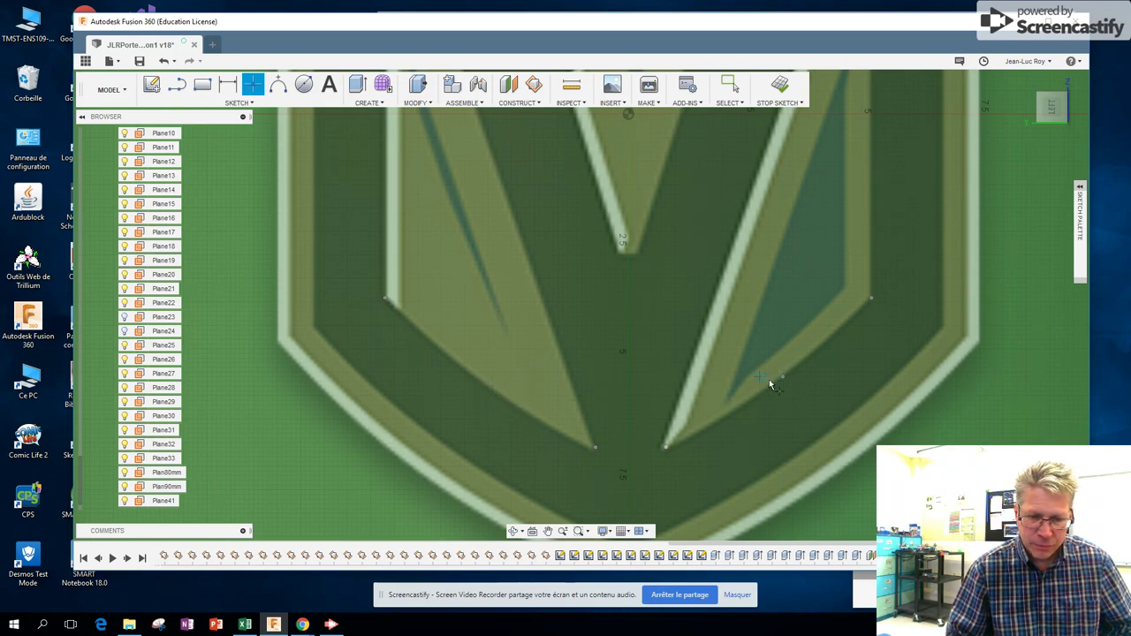
{"action": "left_click", "coordinate": [473, 379]}
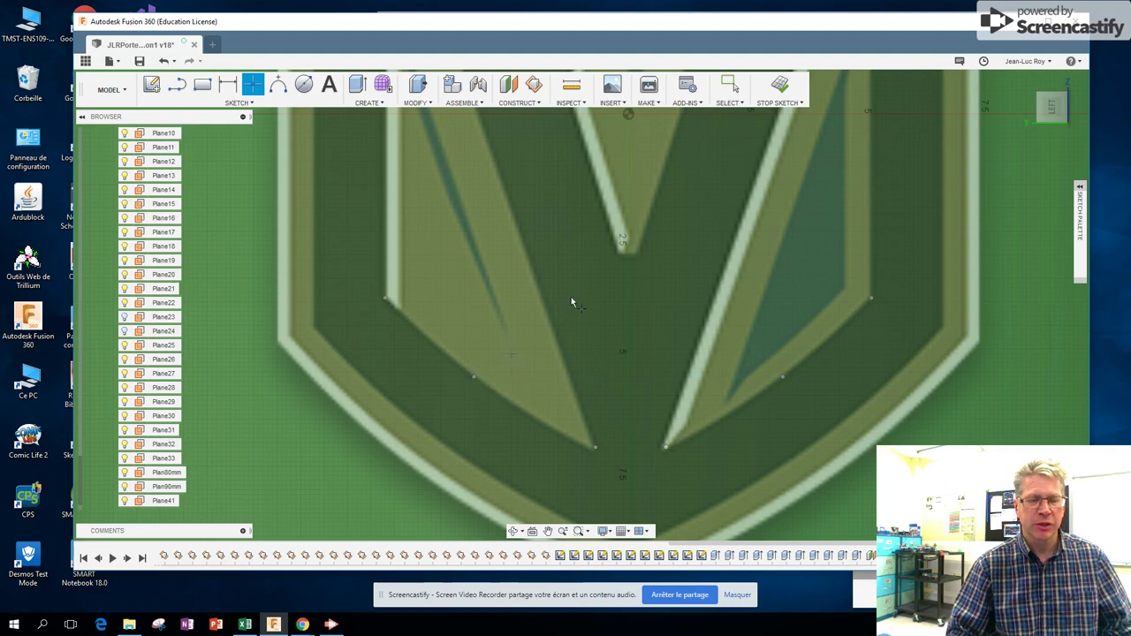
{"action": "scroll", "coordinate": [572, 302], "scroll_direction": "down", "scroll_amount": 1}
{"action": "scroll", "coordinate": [572, 303], "scroll_direction": "down", "scroll_amount": 2}
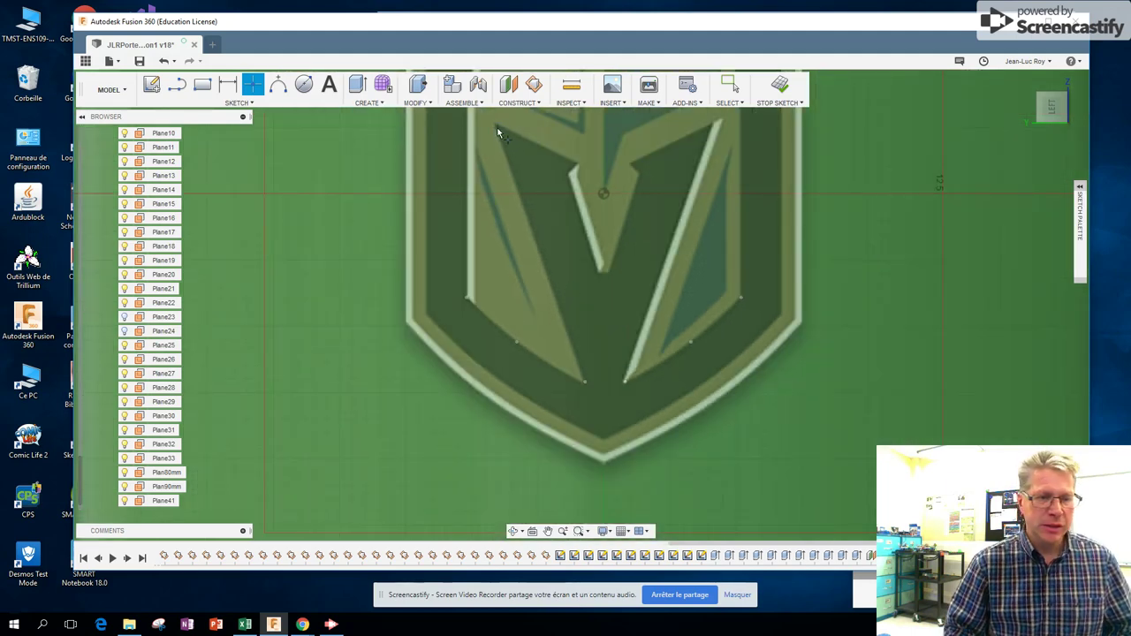
- Mark the upper ends of the left and right diagonal stripes
{"action": "scroll", "coordinate": [496, 128], "scroll_direction": "up", "scroll_amount": 3}
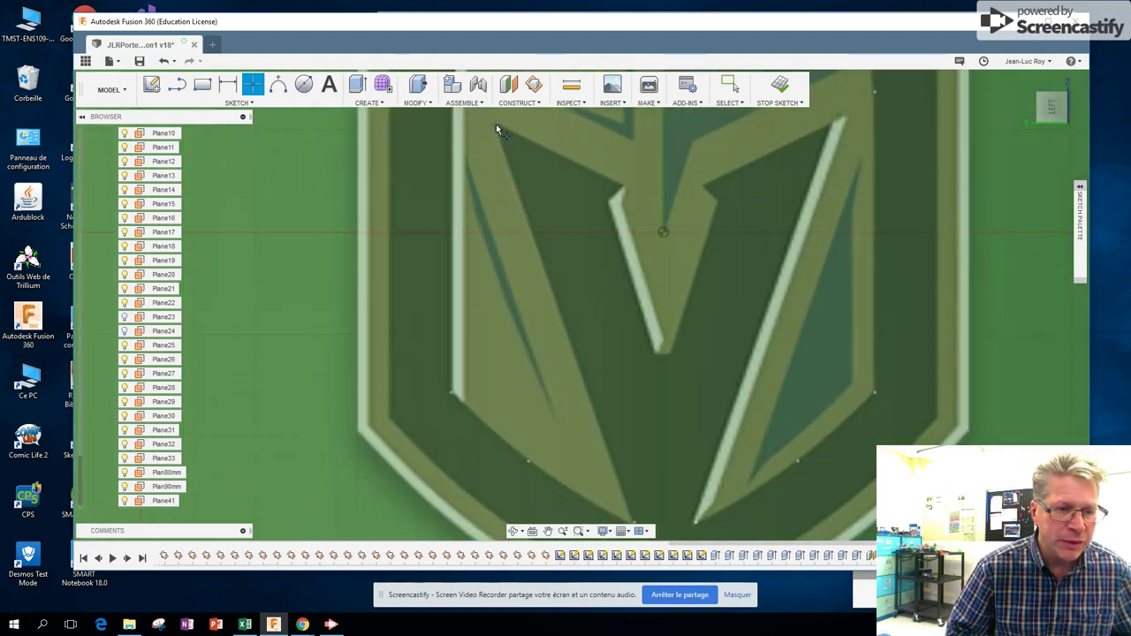
{"action": "left_click", "coordinate": [496, 126]}
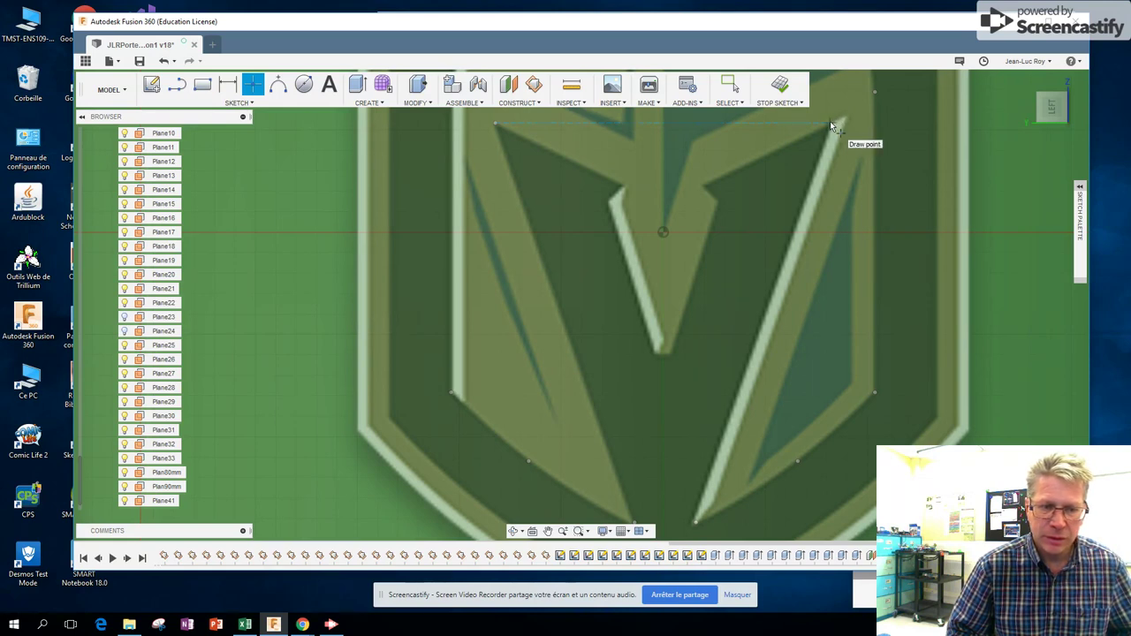
{"action": "left_click", "coordinate": [831, 126]}
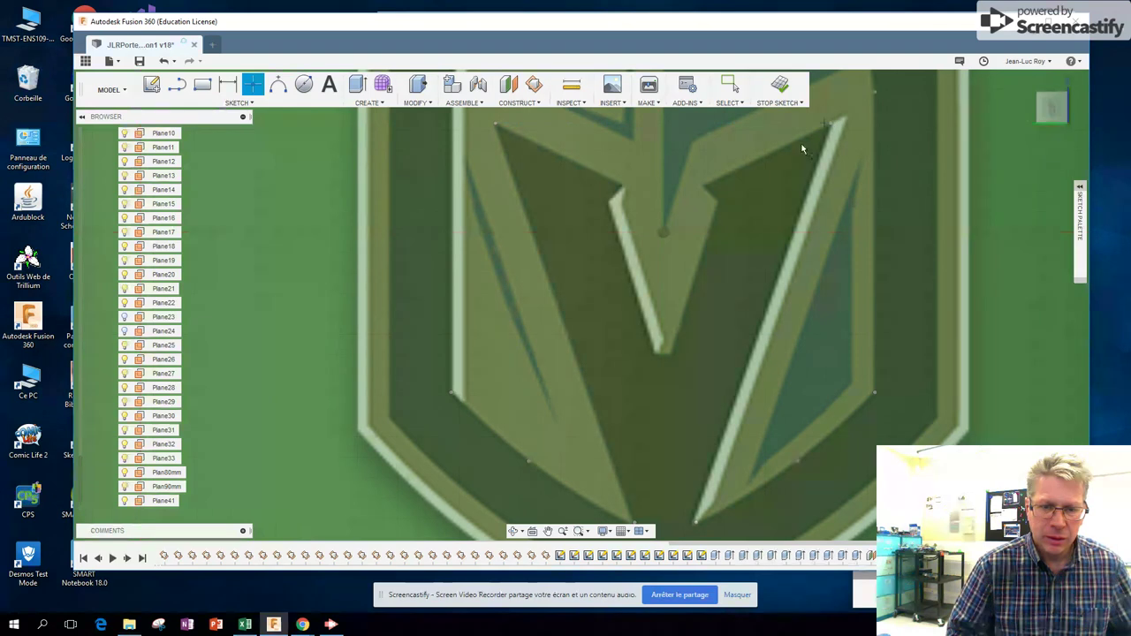
- Mark both notches and the left outer corner at the top of the V, then zoom out
{"action": "left_click", "coordinate": [705, 187]}
{"action": "left_click", "coordinate": [623, 185]}
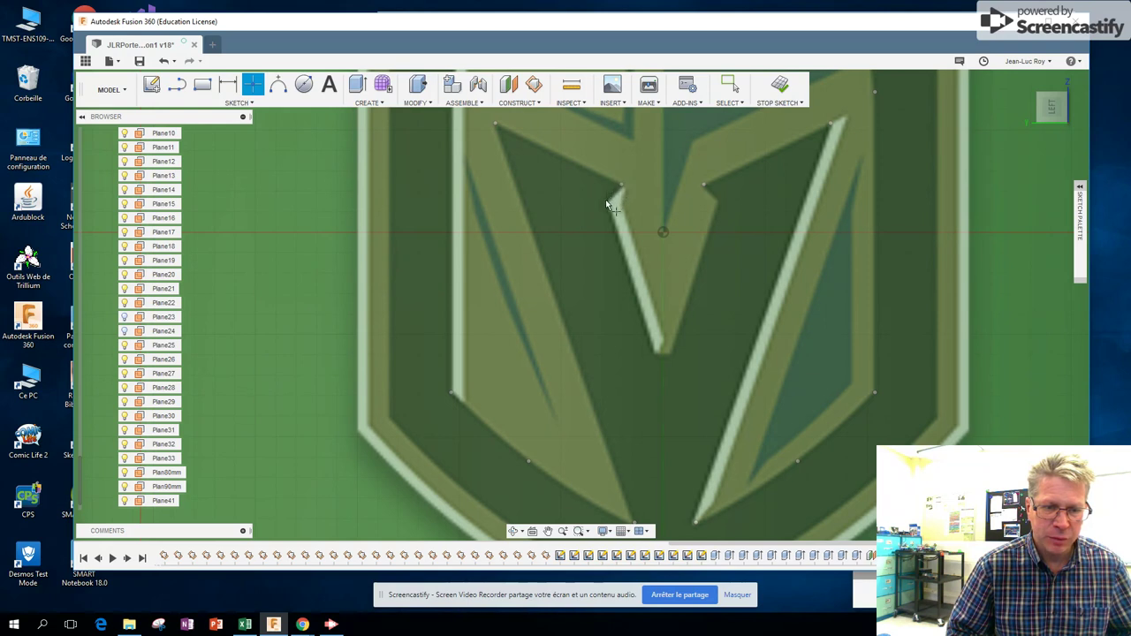
{"action": "left_click", "coordinate": [607, 203]}
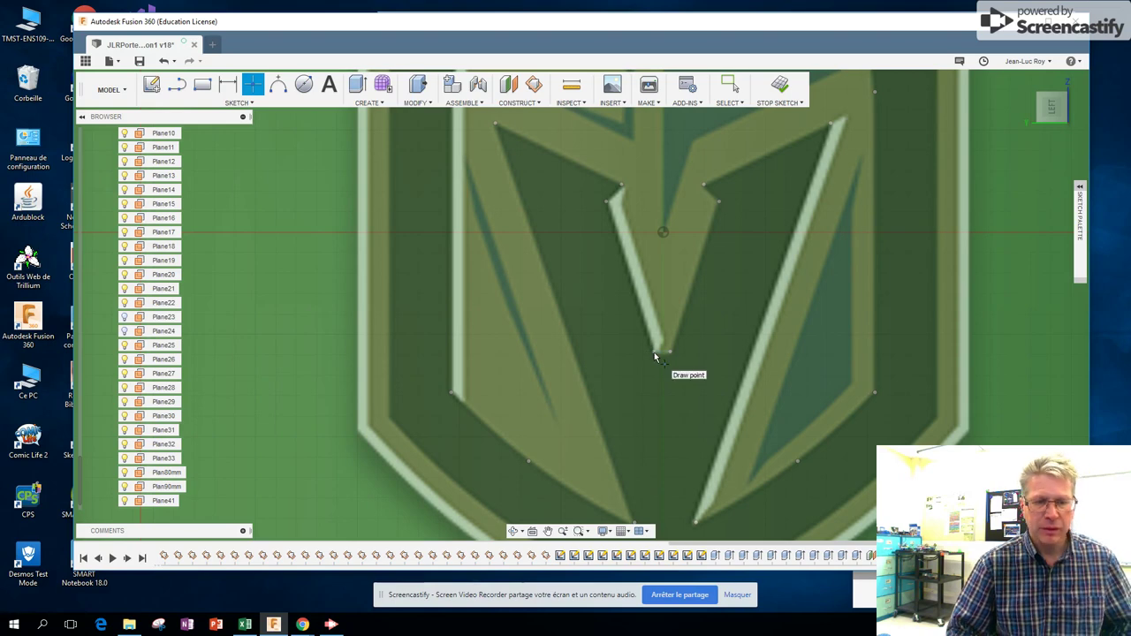
{"action": "scroll", "coordinate": [654, 354], "scroll_direction": "down", "scroll_amount": 1}
{"action": "scroll", "coordinate": [654, 354], "scroll_direction": "down", "scroll_amount": 1}
{"action": "scroll", "coordinate": [653, 354], "scroll_direction": "down", "scroll_amount": 1}
{"action": "scroll", "coordinate": [654, 354], "scroll_direction": "down", "scroll_amount": 1}
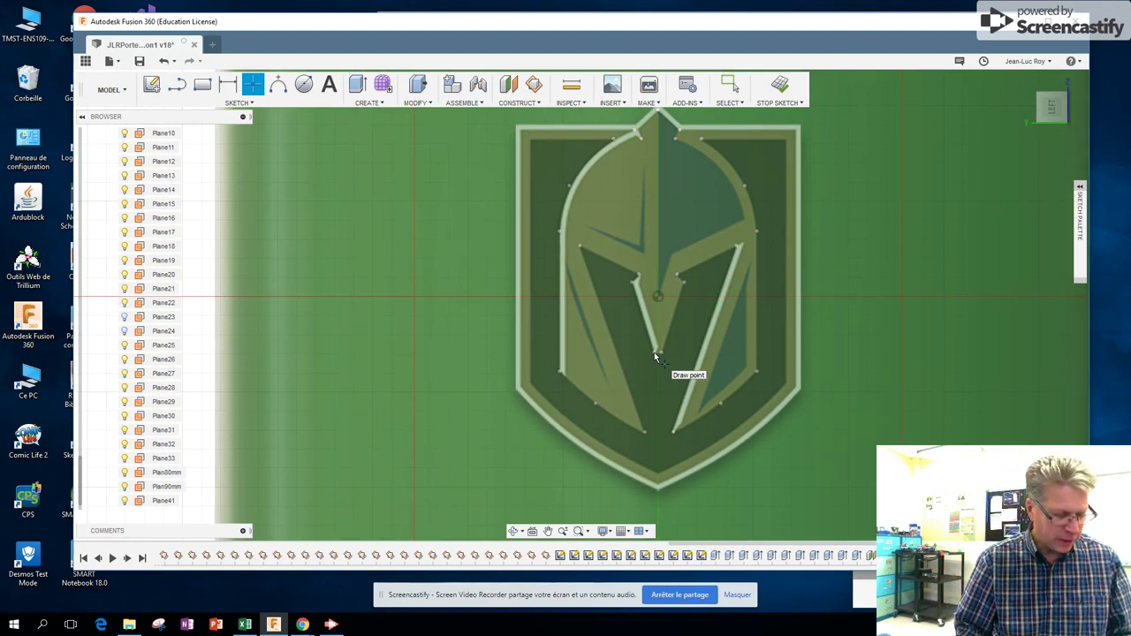
{"action": "key", "text": "Escape"}
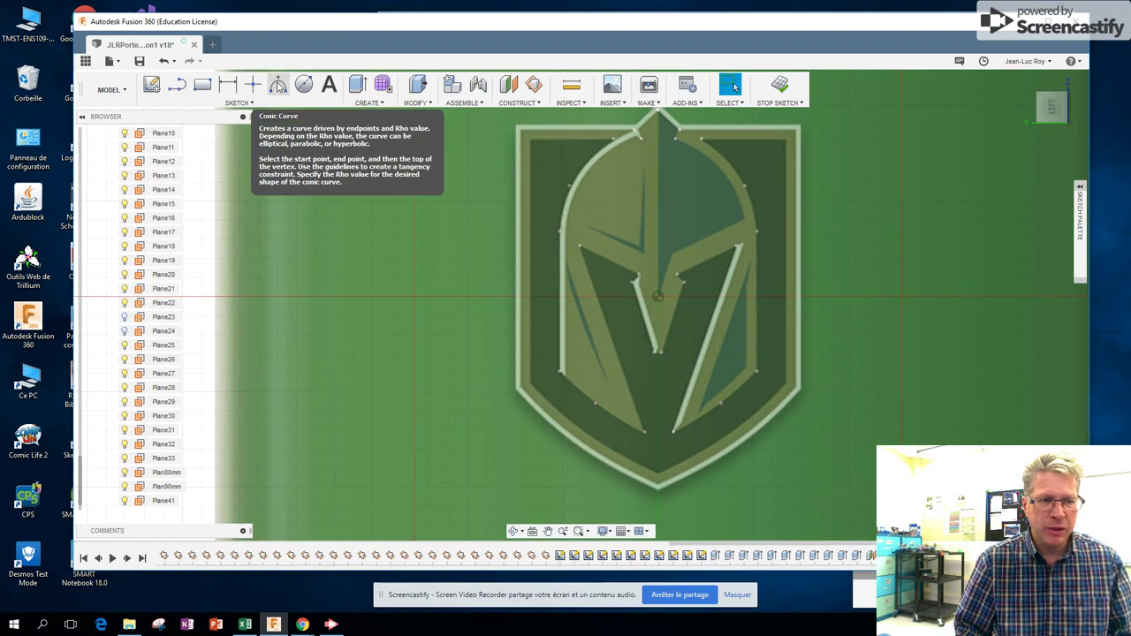
{"action": "left_click", "coordinate": [277, 85]}
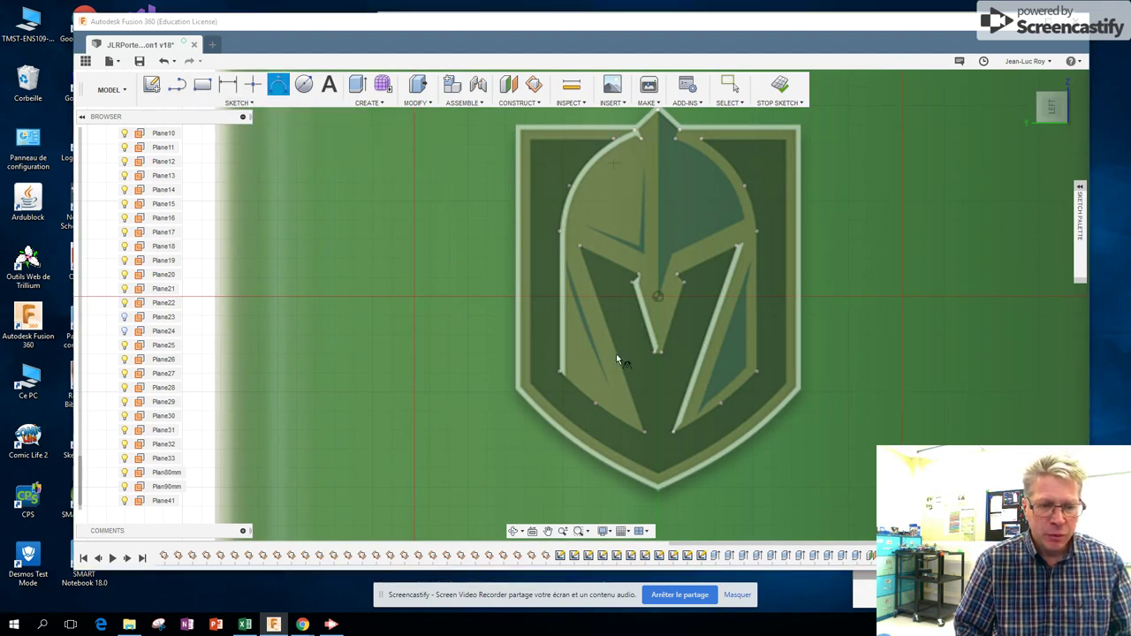
{"action": "left_click", "coordinate": [560, 372]}
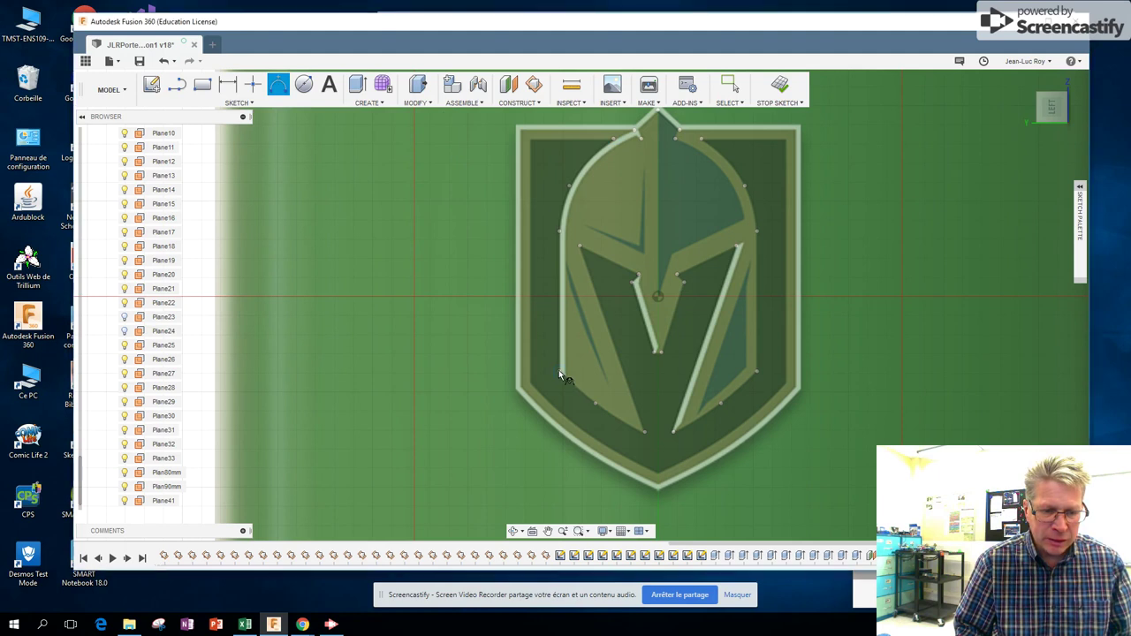
{"action": "left_click", "coordinate": [560, 233]}
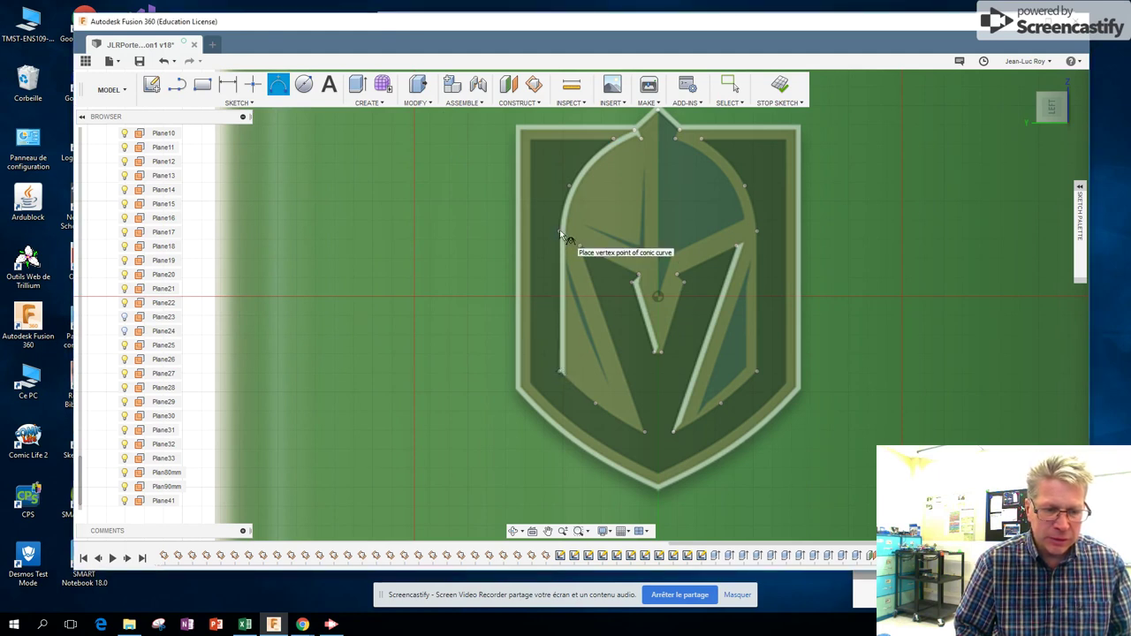
{"action": "left_click", "coordinate": [566, 184]}
{"action": "scroll", "coordinate": [565, 184], "scroll_direction": "down", "scroll_amount": 1}
{"action": "scroll", "coordinate": [562, 177], "scroll_direction": "up", "scroll_amount": 1}
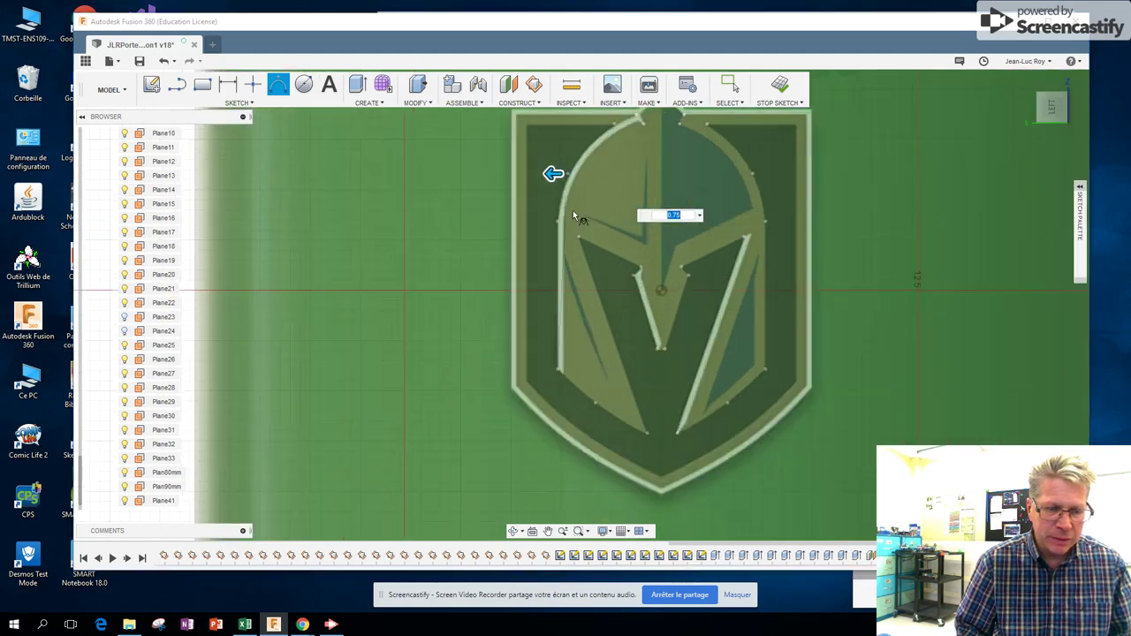
{"action": "scroll", "coordinate": [566, 155], "scroll_direction": "up", "scroll_amount": 2}
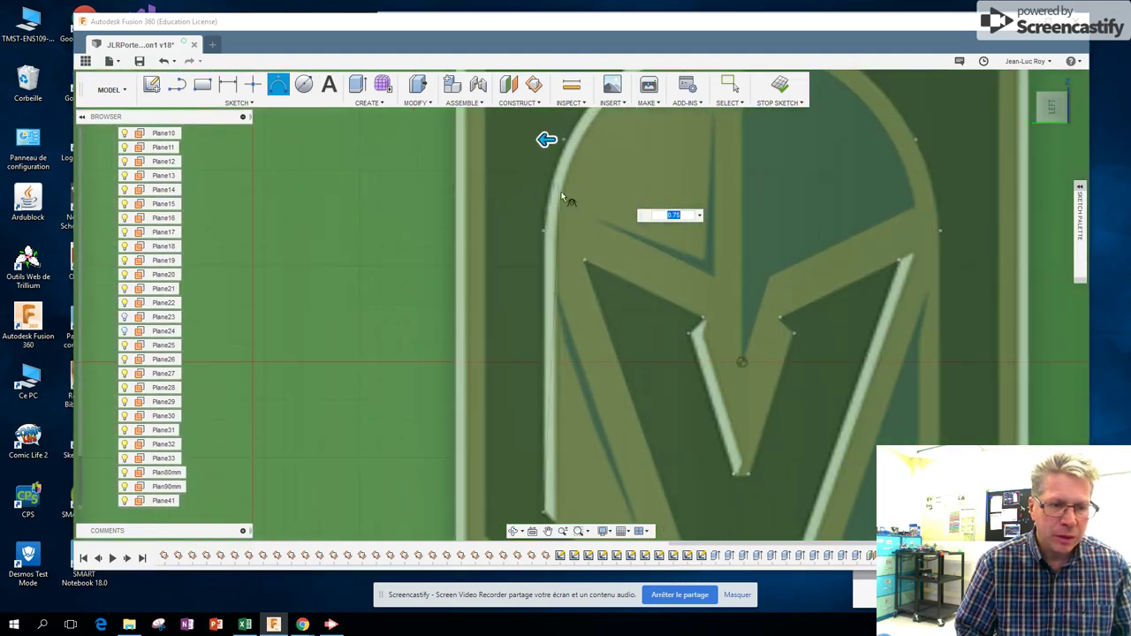
{"action": "scroll", "coordinate": [583, 188], "scroll_direction": "up", "scroll_amount": 1}
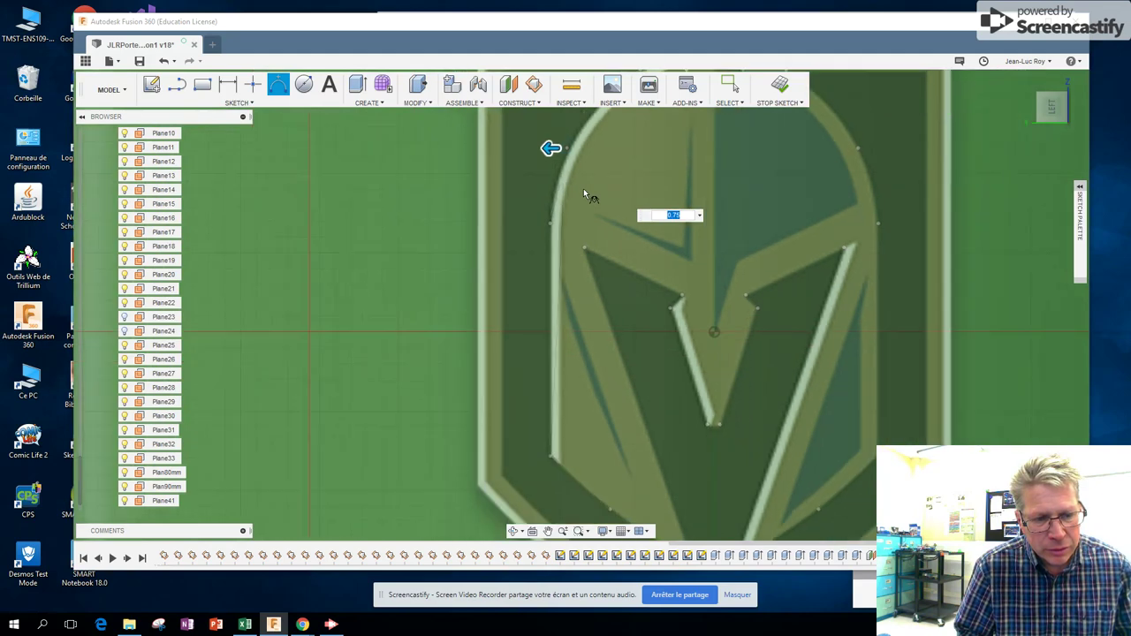
{"action": "scroll", "coordinate": [583, 190], "scroll_direction": "up", "scroll_amount": 1}
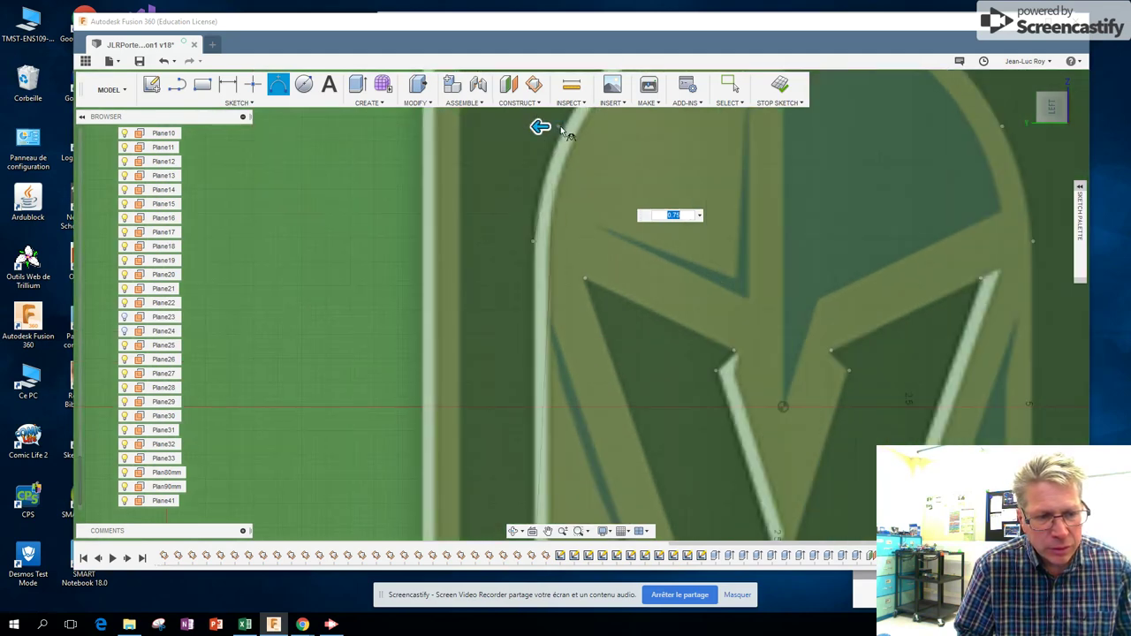
{"action": "scroll", "coordinate": [641, 214], "scroll_direction": "down", "scroll_amount": 2}
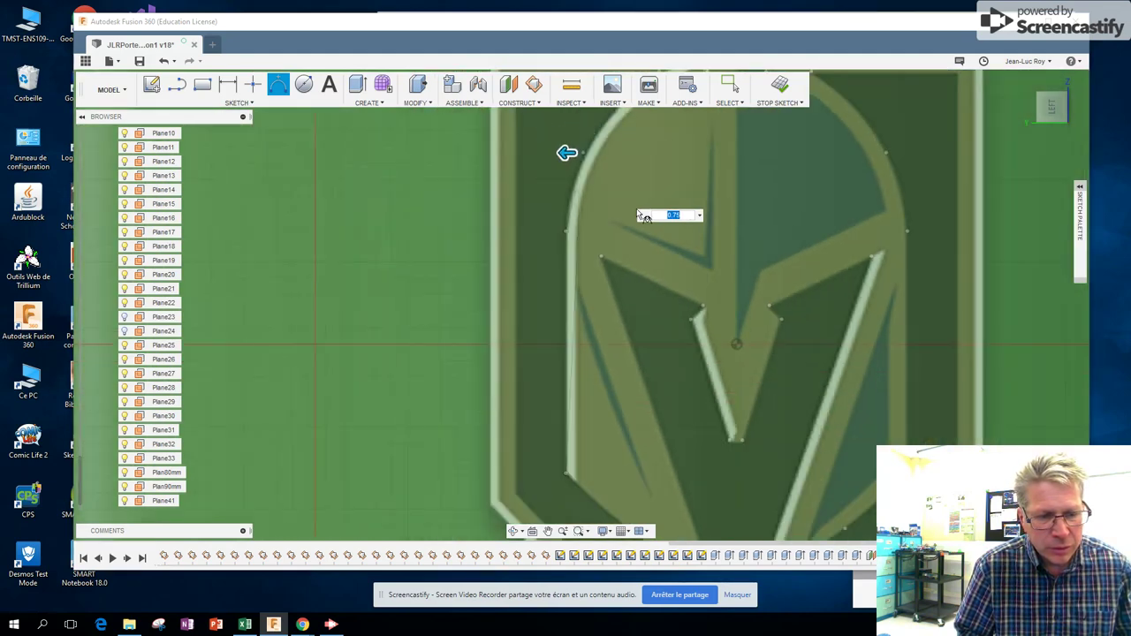
{"action": "key", "text": "Escape"}
{"action": "scroll", "coordinate": [614, 254], "scroll_direction": "up", "scroll_amount": 1}
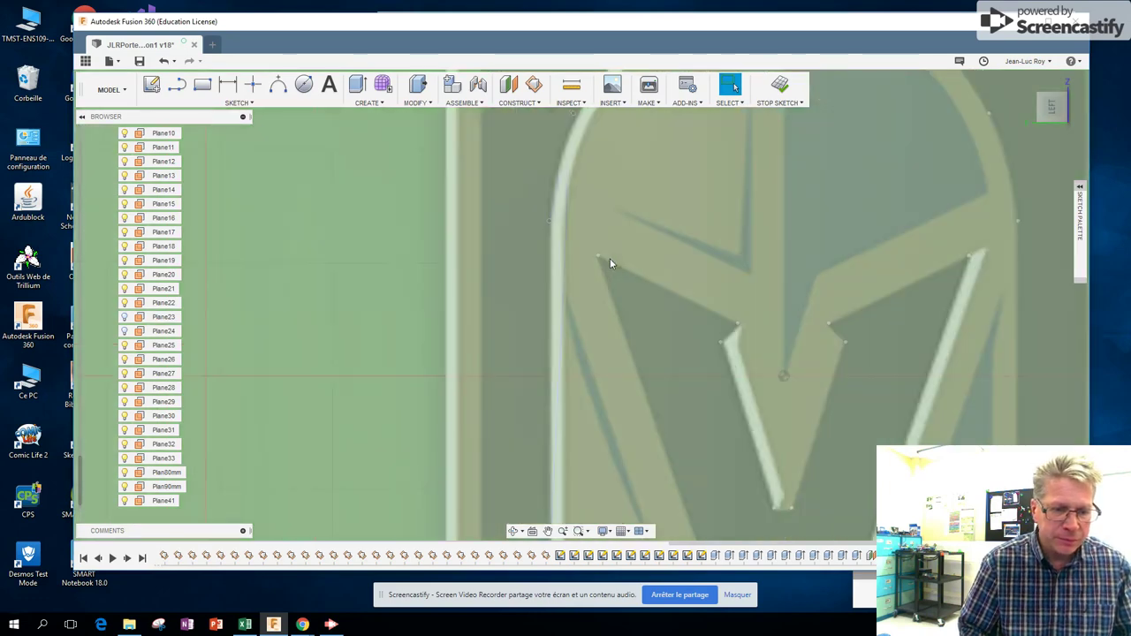
{"action": "scroll", "coordinate": [610, 258], "scroll_direction": "up", "scroll_amount": 1}
{"action": "scroll", "coordinate": [620, 200], "scroll_direction": "up", "scroll_amount": 1}
{"action": "scroll", "coordinate": [619, 200], "scroll_direction": "down", "scroll_amount": 1}
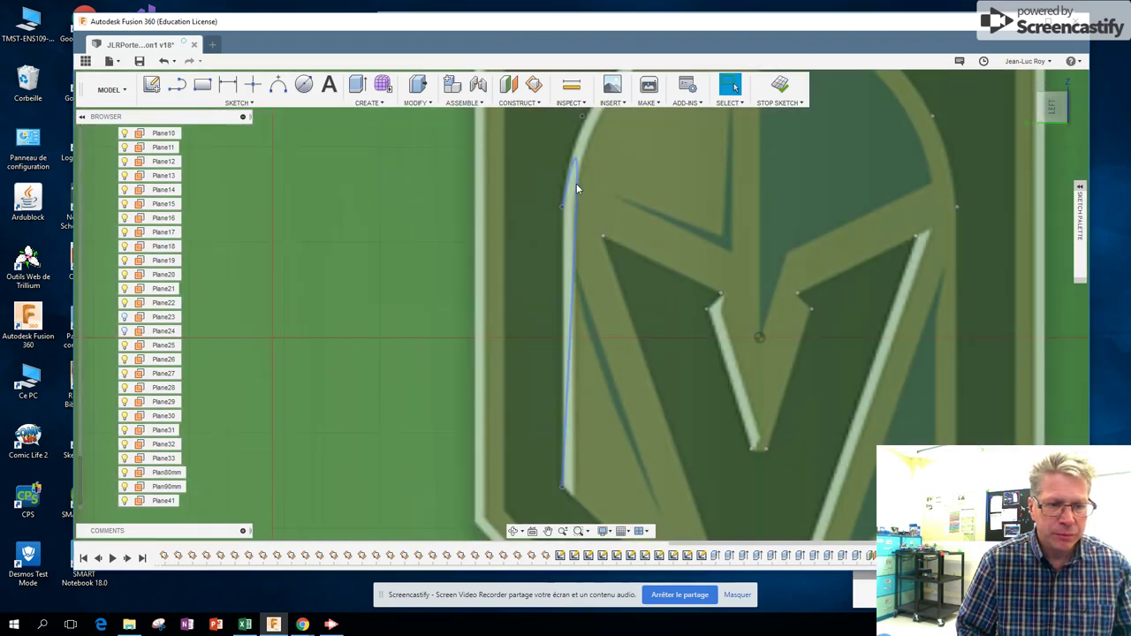
{"action": "left_click", "coordinate": [575, 186]}
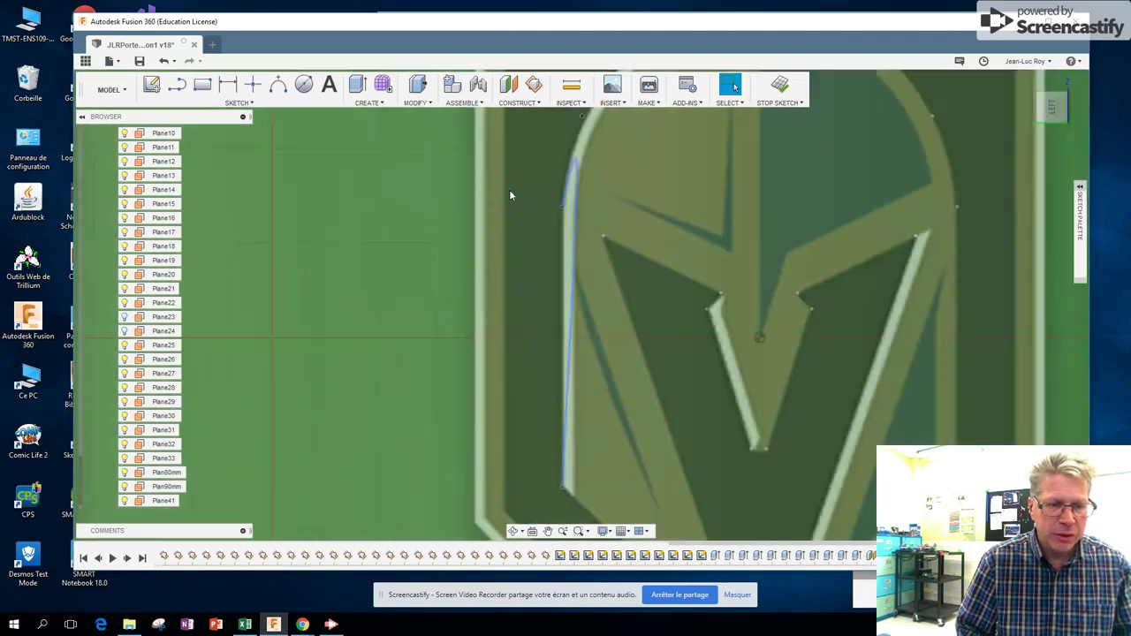
{"action": "left_click", "coordinate": [164, 60]}
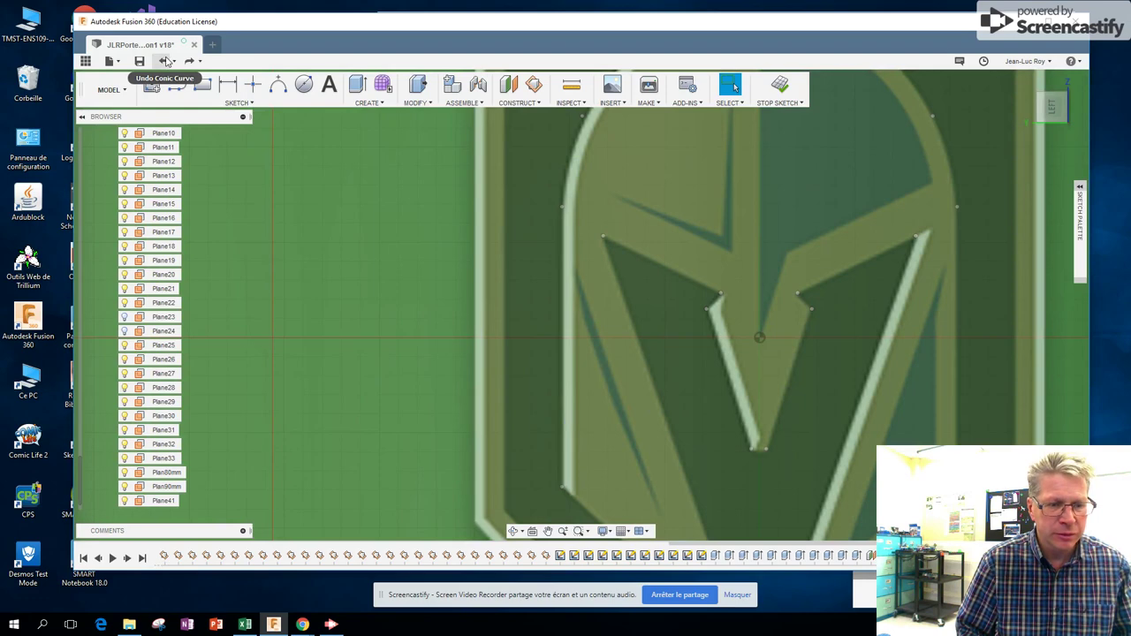
- Draw a vertical line up the helmet's left edge and a conic curve at its top corner
{"action": "scroll", "coordinate": [633, 303], "scroll_direction": "down", "scroll_amount": 1}
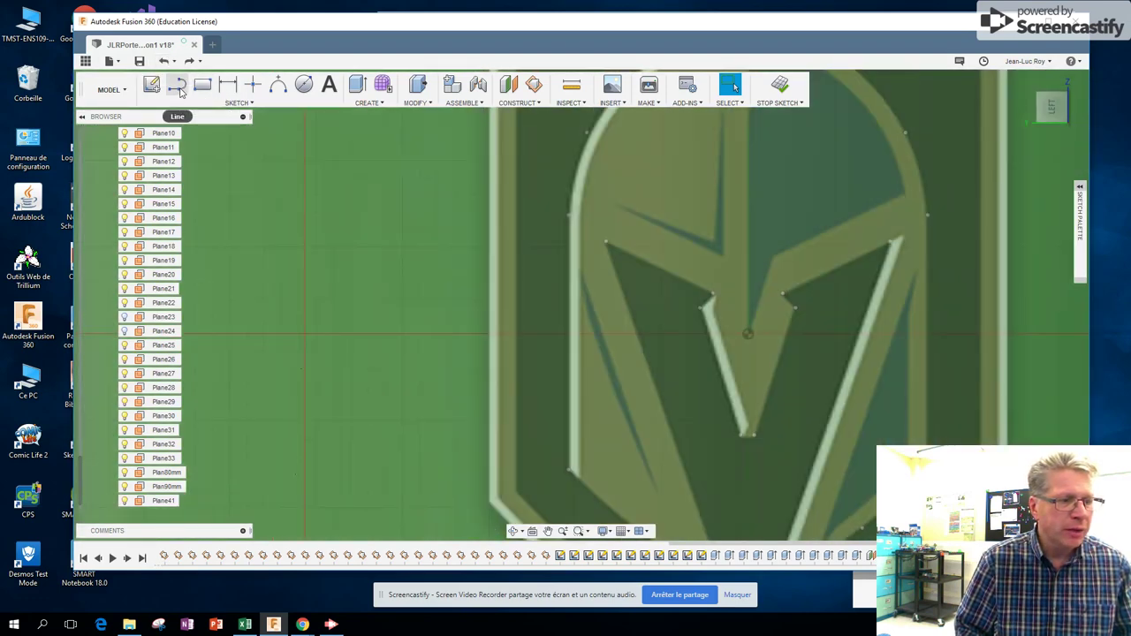
{"action": "left_click", "coordinate": [177, 86]}
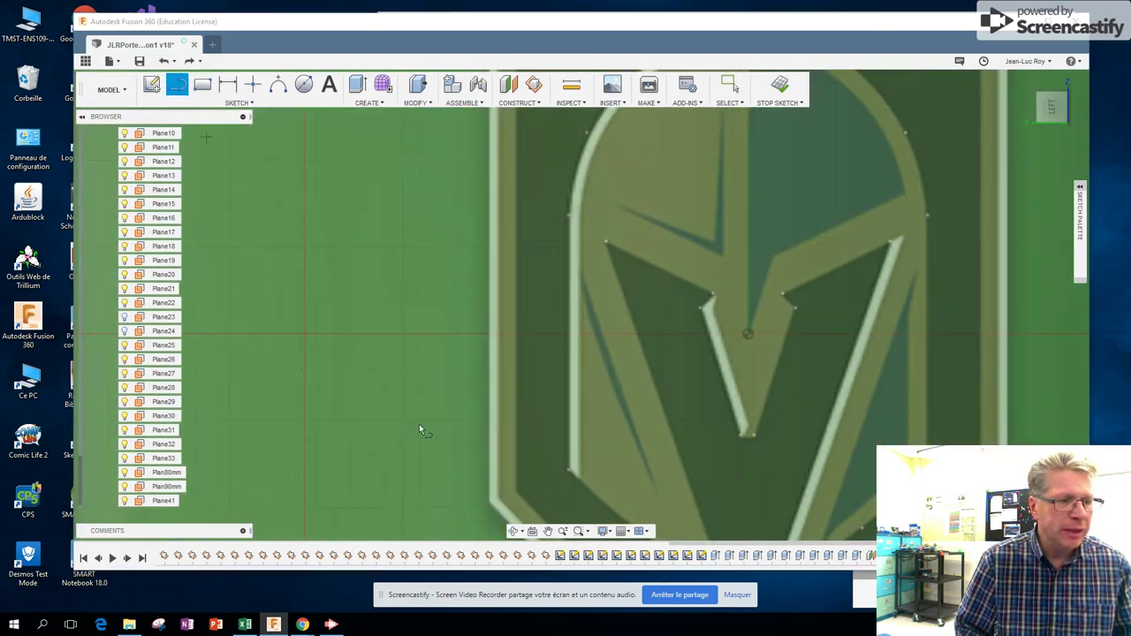
{"action": "left_click", "coordinate": [569, 470]}
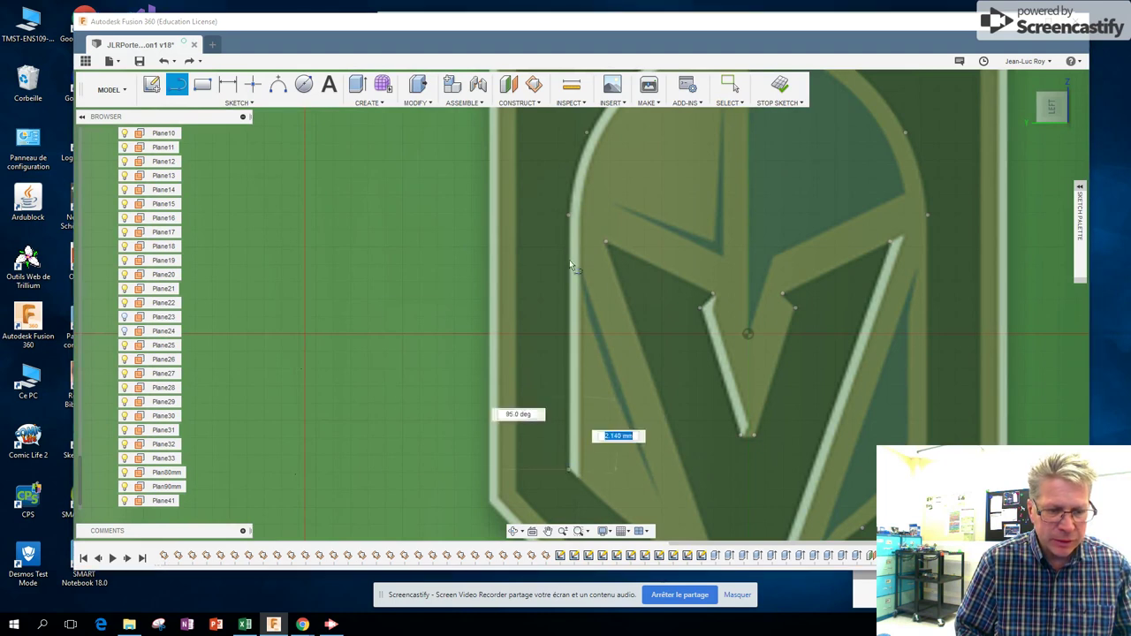
{"action": "left_click", "coordinate": [568, 215]}
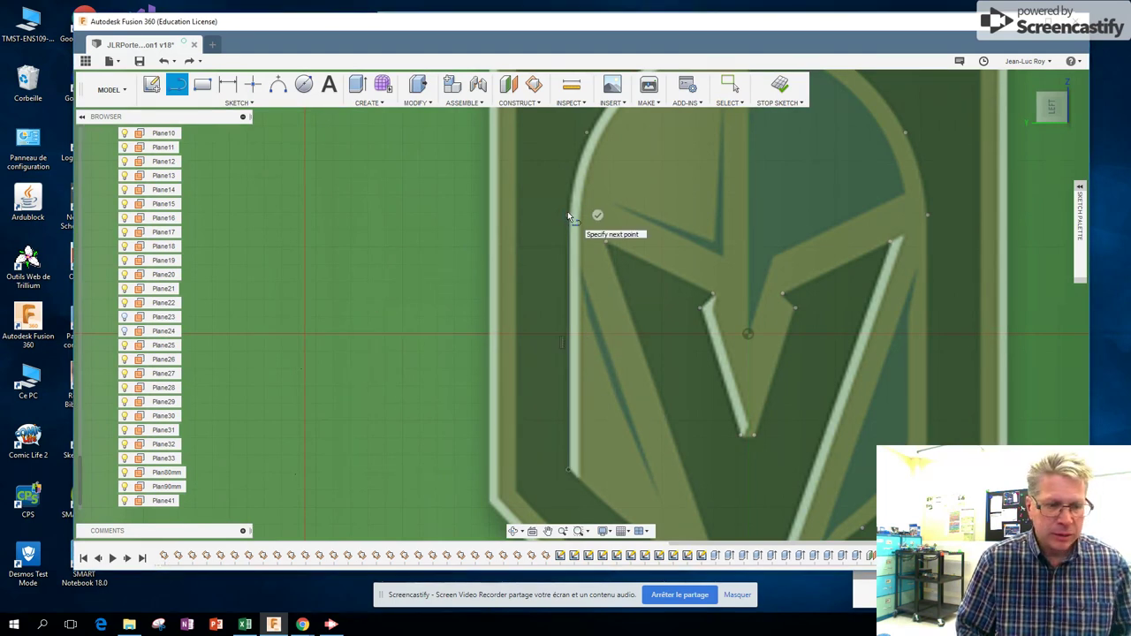
{"action": "key", "text": "Escape"}
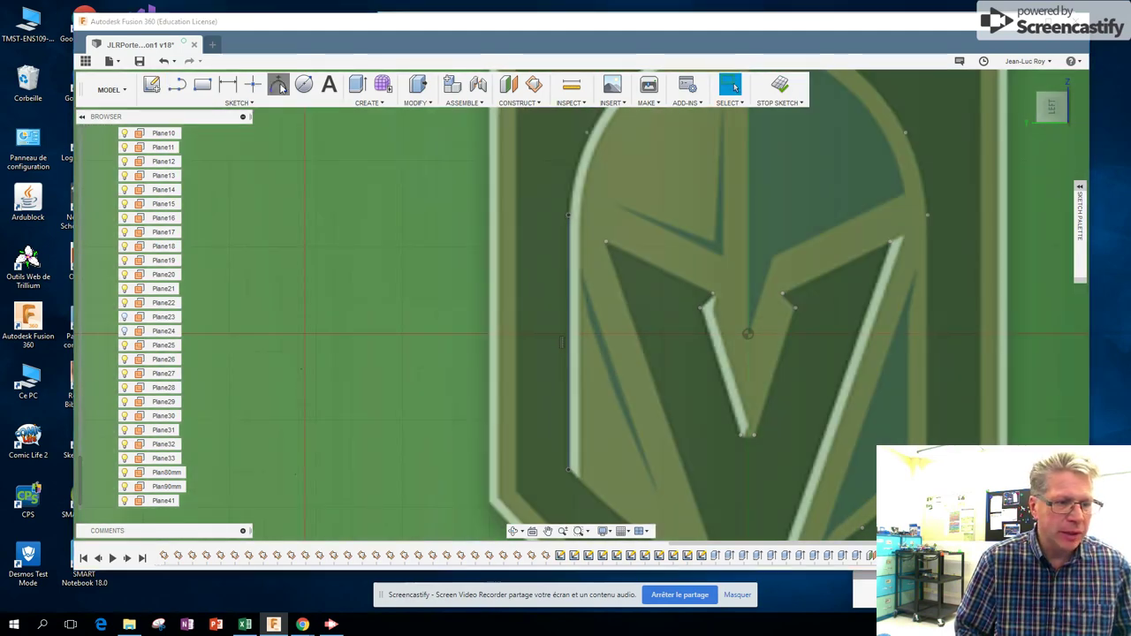
{"action": "left_click", "coordinate": [277, 84]}
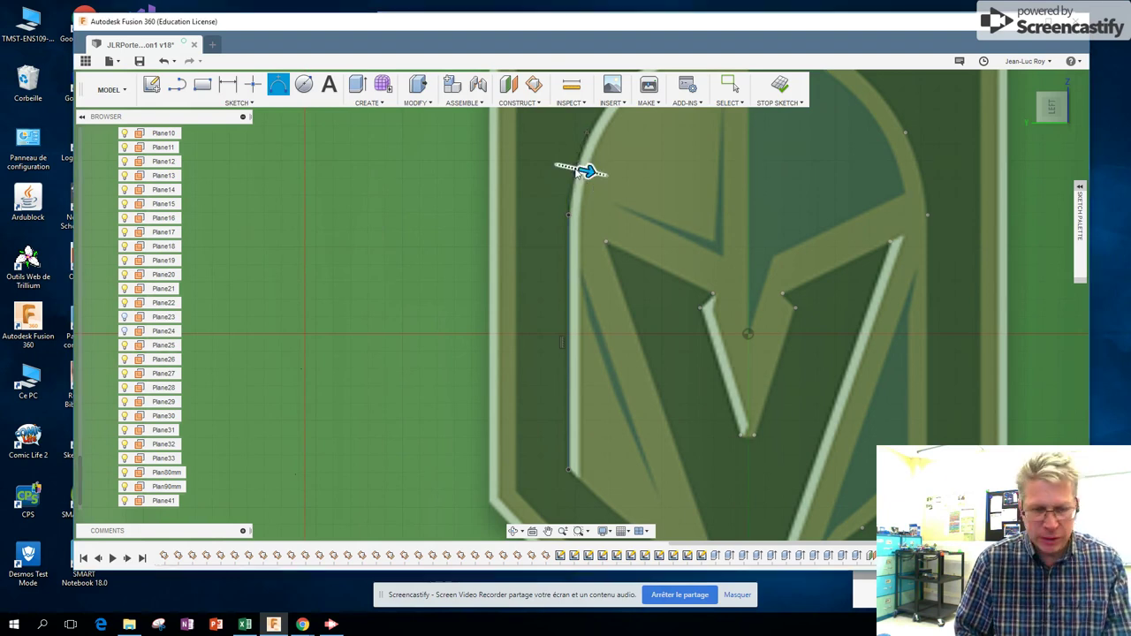
{"action": "key", "text": "Escape"}
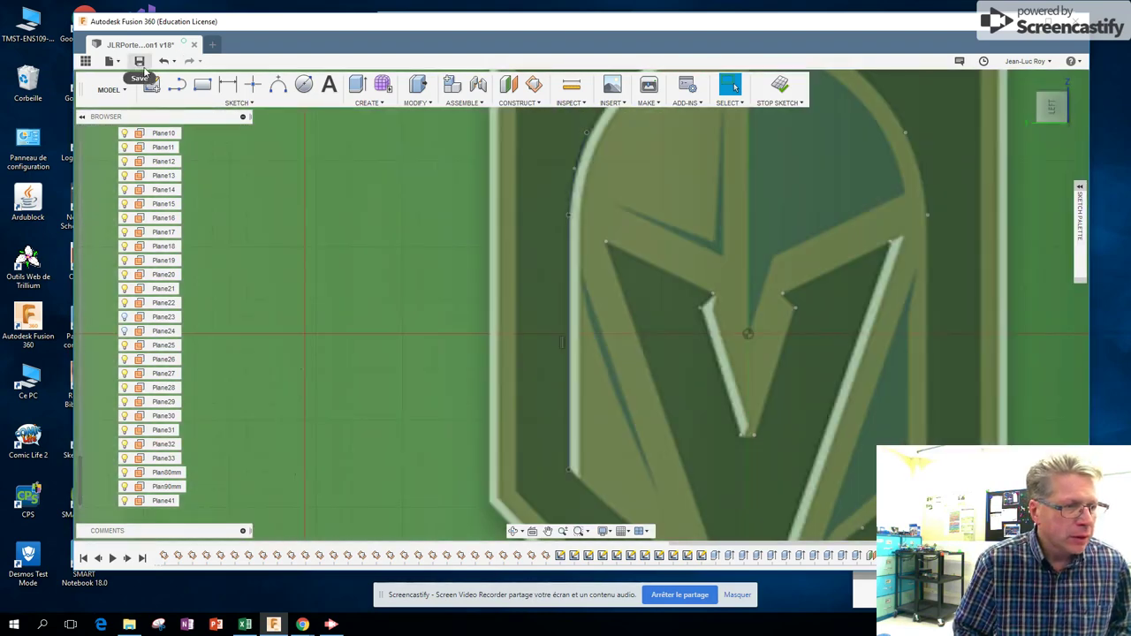
- Rename the BaseExterne body in the browser to BaseExterneEtTube, then deselect it
{"action": "scroll", "coordinate": [155, 176], "scroll_direction": "up", "scroll_amount": 5}
{"action": "scroll", "coordinate": [152, 188], "scroll_direction": "up", "scroll_amount": 5}
{"action": "scroll", "coordinate": [152, 189], "scroll_direction": "up", "scroll_amount": 3}
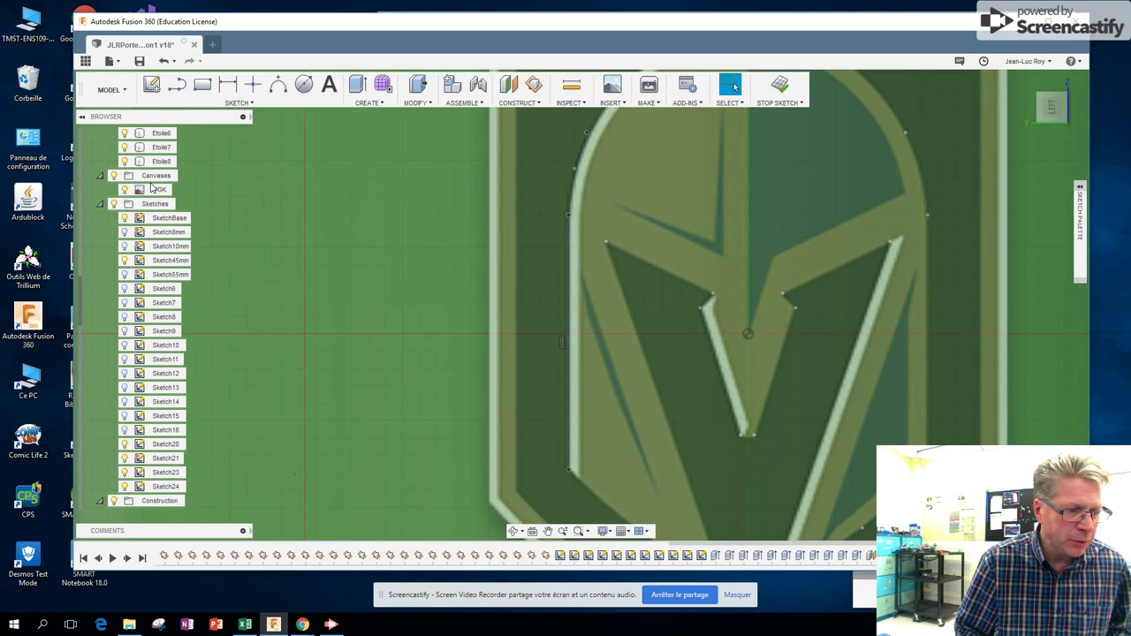
{"action": "scroll", "coordinate": [152, 188], "scroll_direction": "up", "scroll_amount": 3}
{"action": "scroll", "coordinate": [152, 189], "scroll_direction": "up", "scroll_amount": 3}
{"action": "scroll", "coordinate": [152, 189], "scroll_direction": "up", "scroll_amount": 2}
{"action": "scroll", "coordinate": [152, 188], "scroll_direction": "up", "scroll_amount": 2}
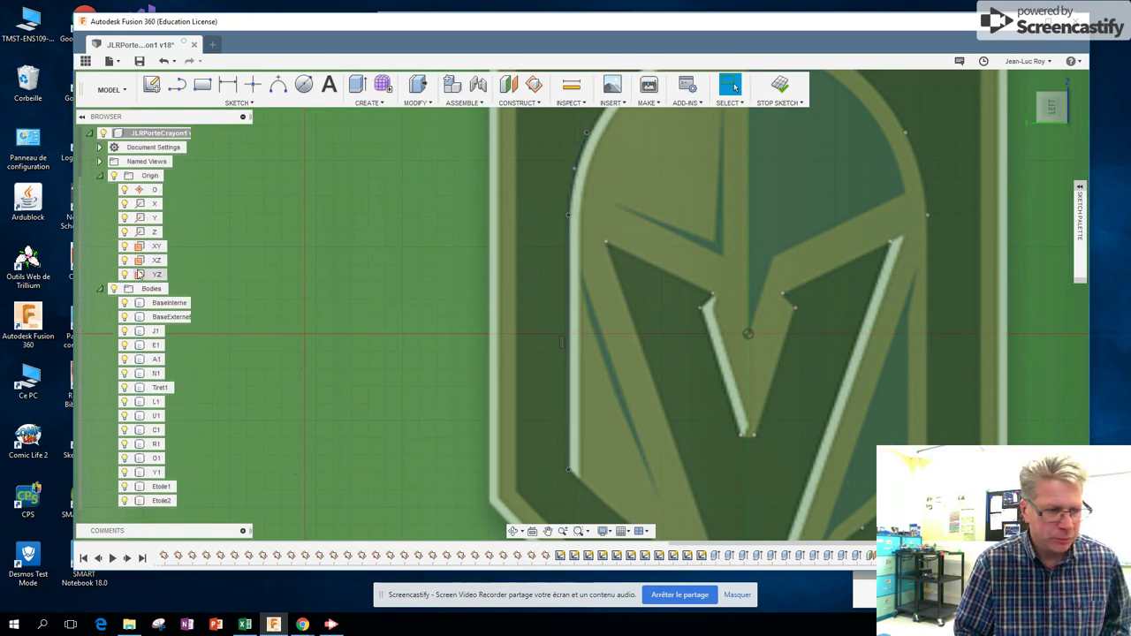
{"action": "left_click", "coordinate": [126, 318]}
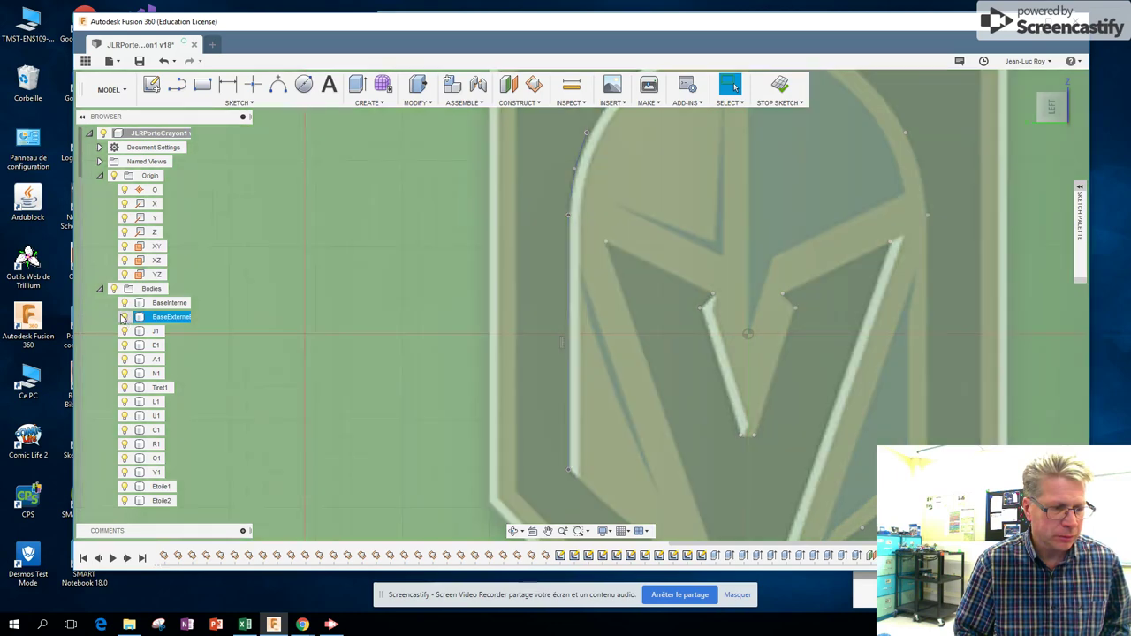
{"action": "key", "text": "Return"}
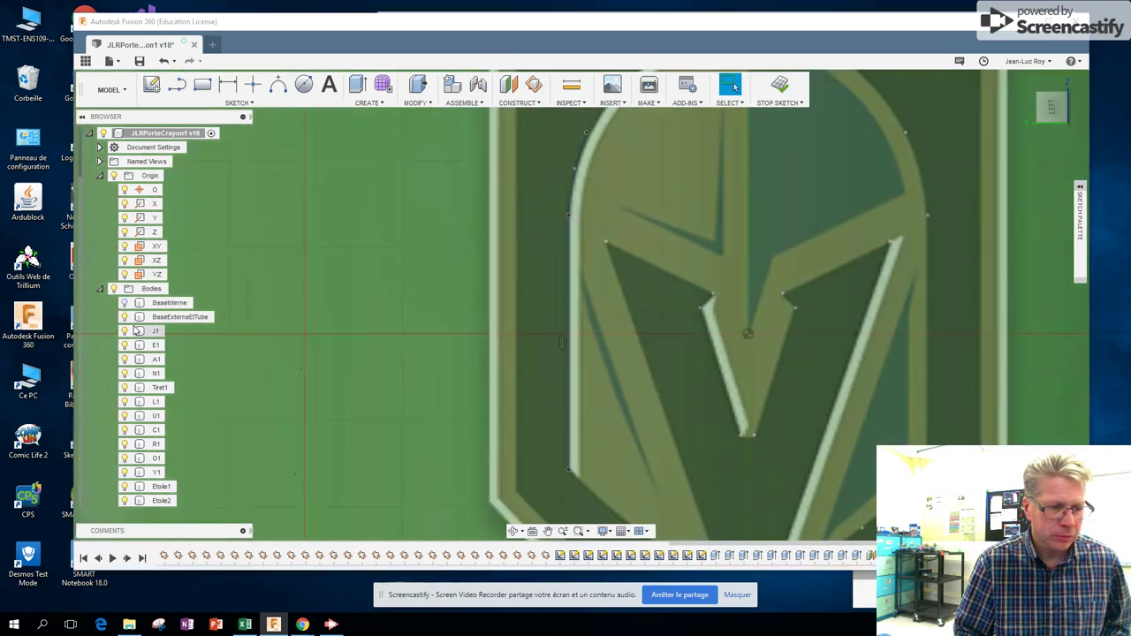
{"action": "left_click", "coordinate": [270, 394]}
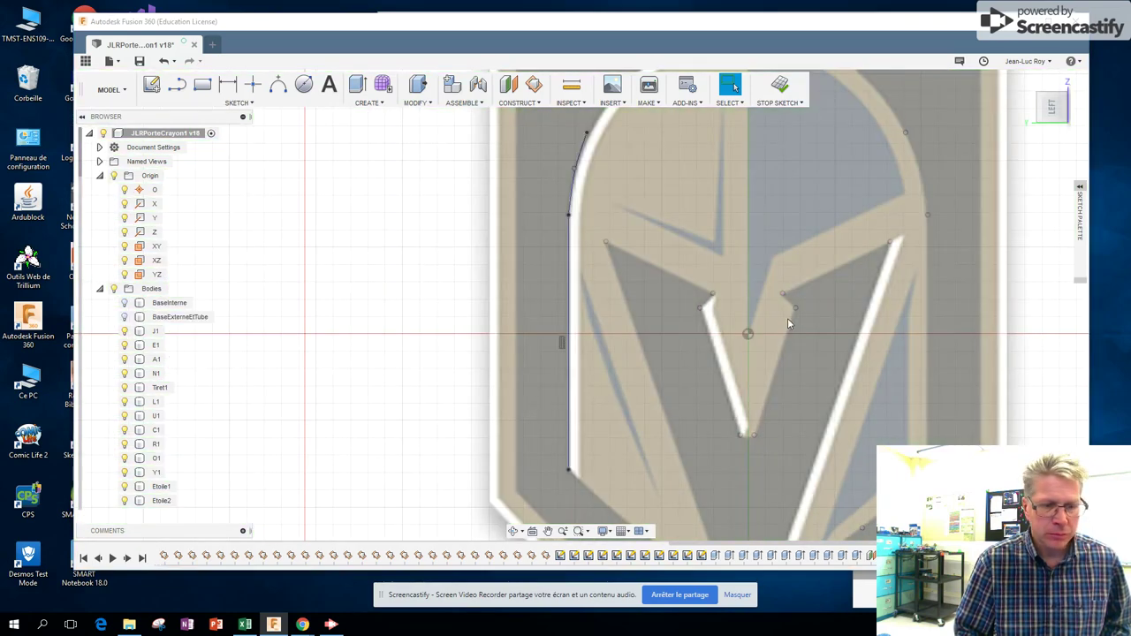
{"action": "scroll", "coordinate": [788, 318], "scroll_direction": "down", "scroll_amount": 2}
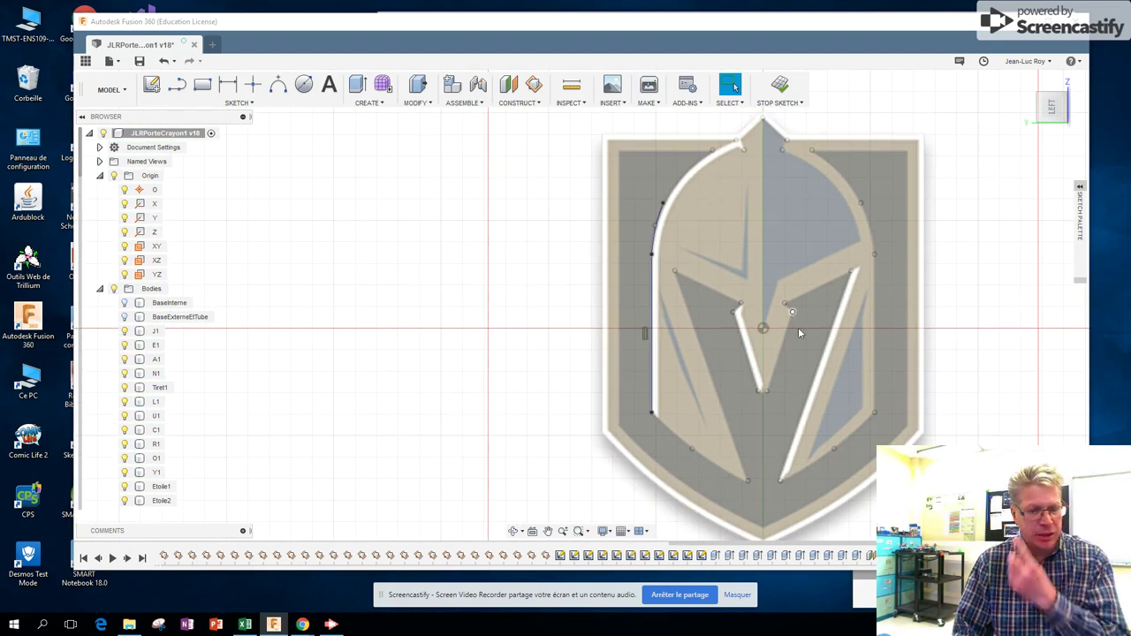